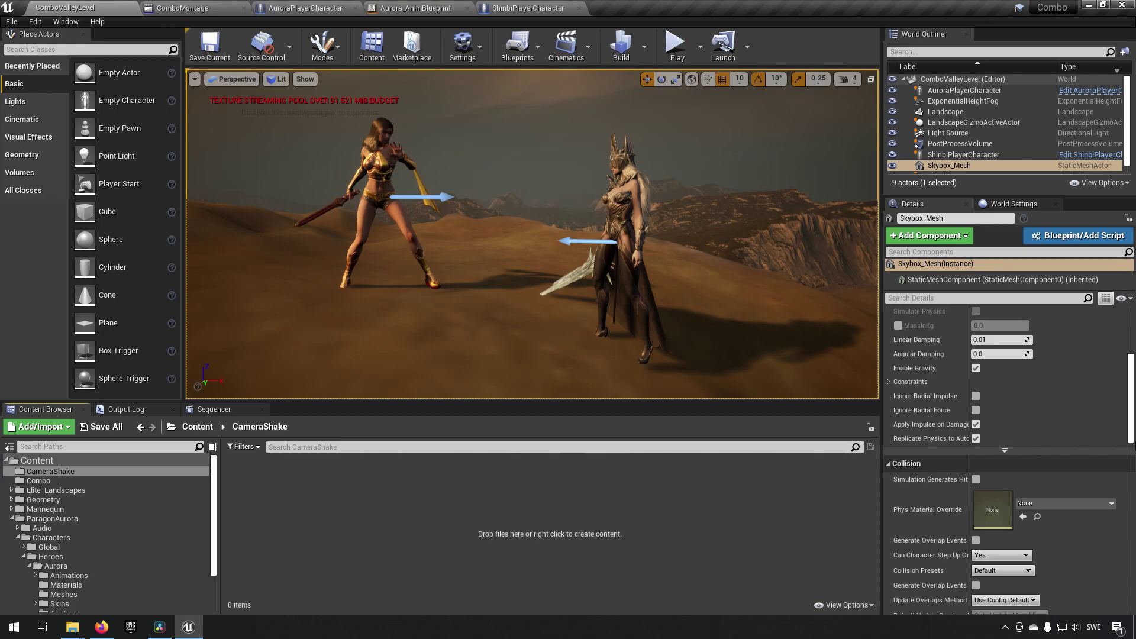
# - Turn the level view slightly toward the two characters in the desert scene
pyautogui.moveTo(737, 278); pyautogui.dragTo(718, 254)
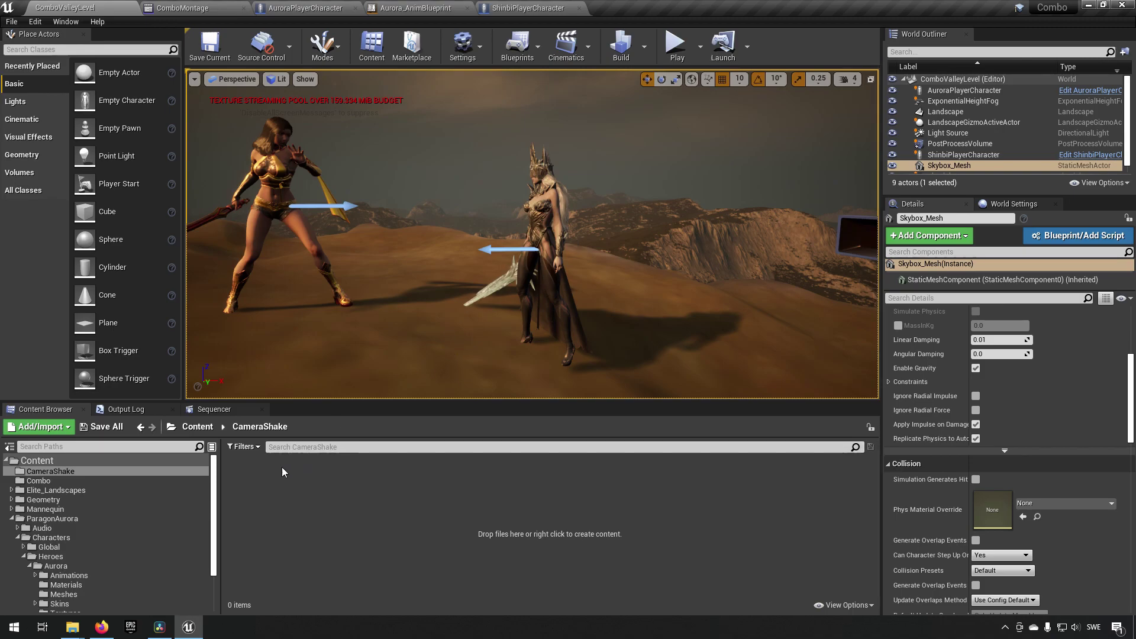
# - Create a new Blueprint class in the CameraShake folder with MatineeCameraShake as parent
pyautogui.rightClick(319, 485)
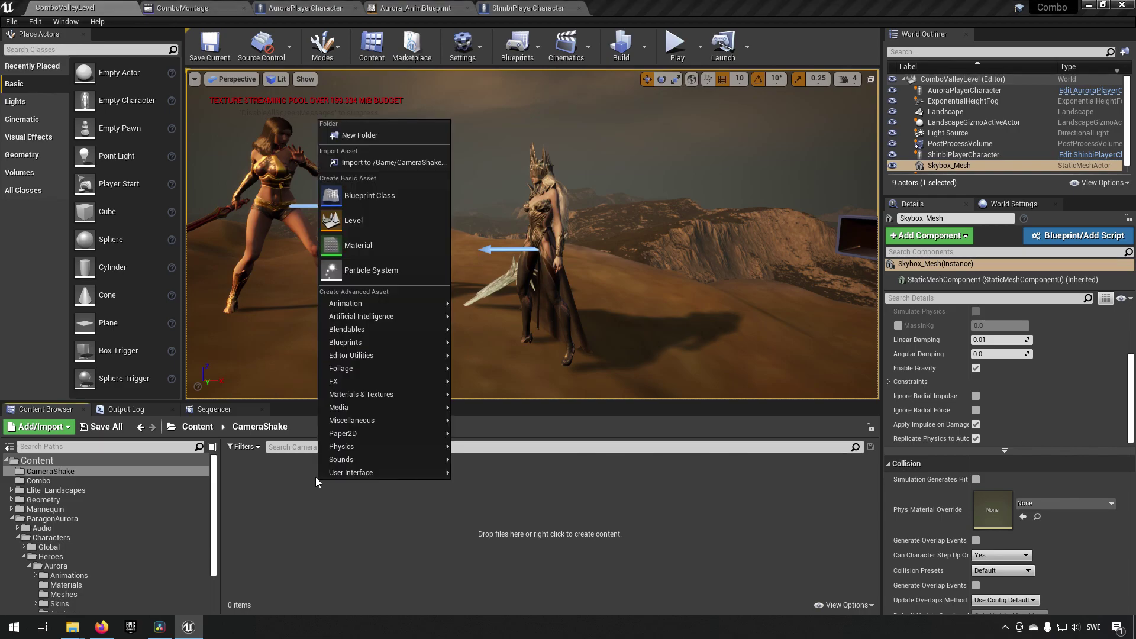
pyautogui.click(402, 195)
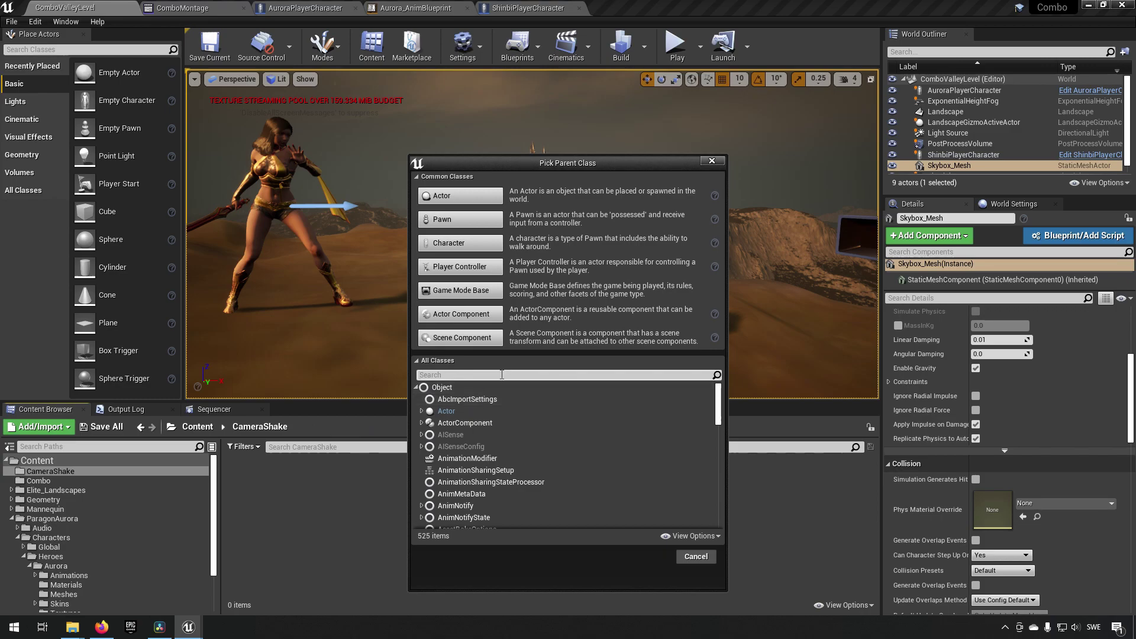
pyautogui.write('shake')
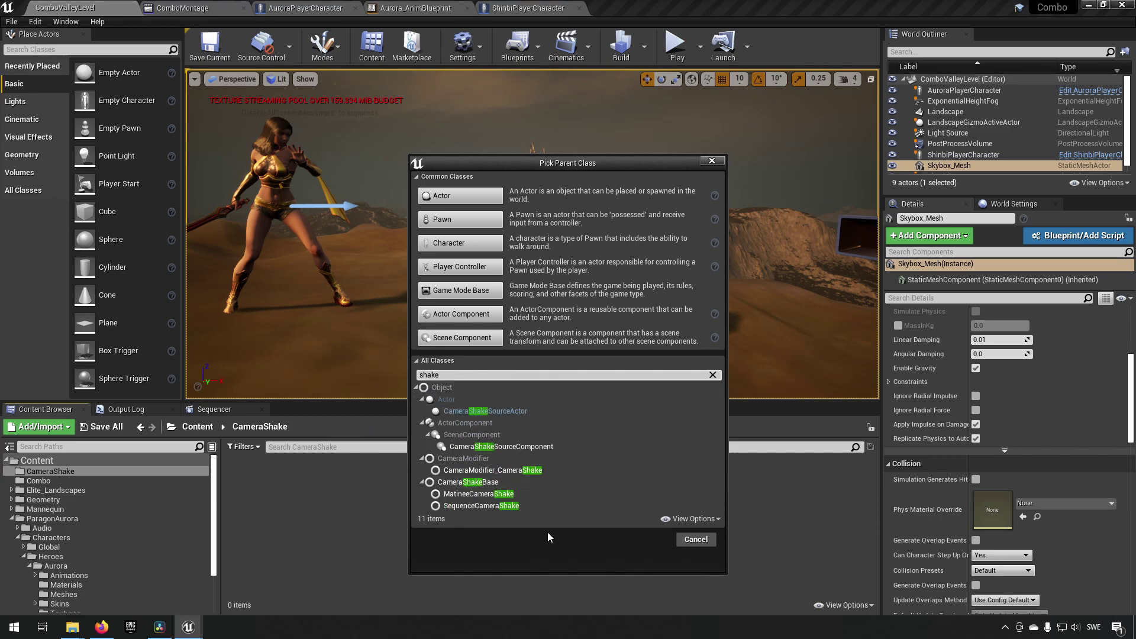
pyautogui.click(476, 495)
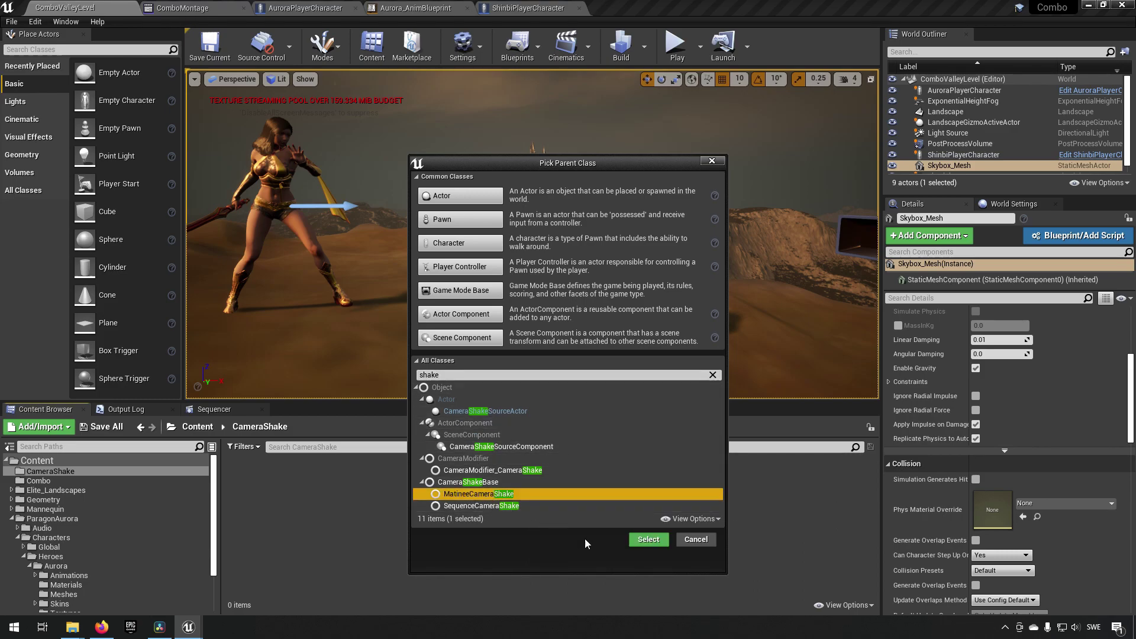
pyautogui.click(647, 540)
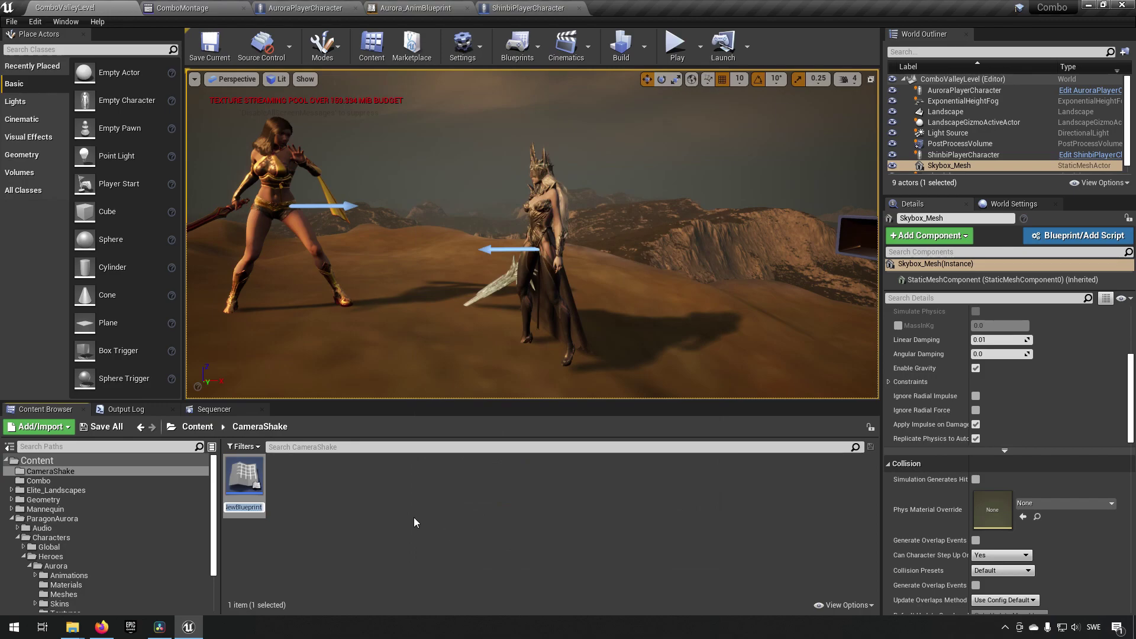
# - Name the new asset BP_CameraShake, correcting the misspelled BP_CamerShake
pyautogui.write('BP_')
pyautogui.press('BackSpace')
pyautogui.press('BackSpace')
pyautogui.press('BackSpace')
pyautogui.write('CamerShake')
pyautogui.press('Return')
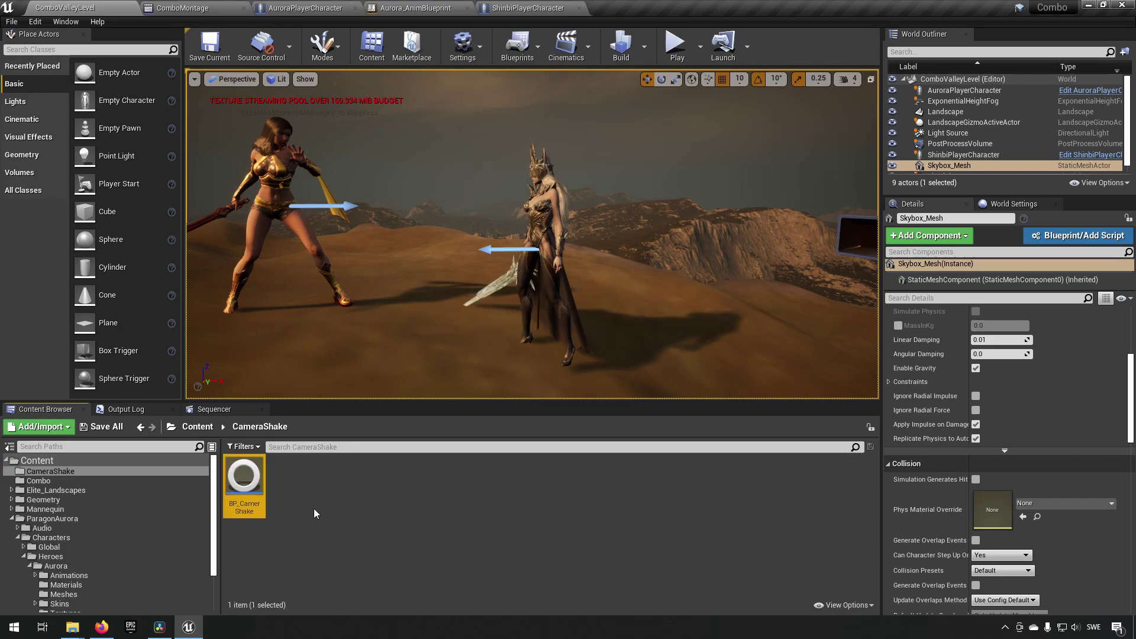
pyautogui.click(250, 494)
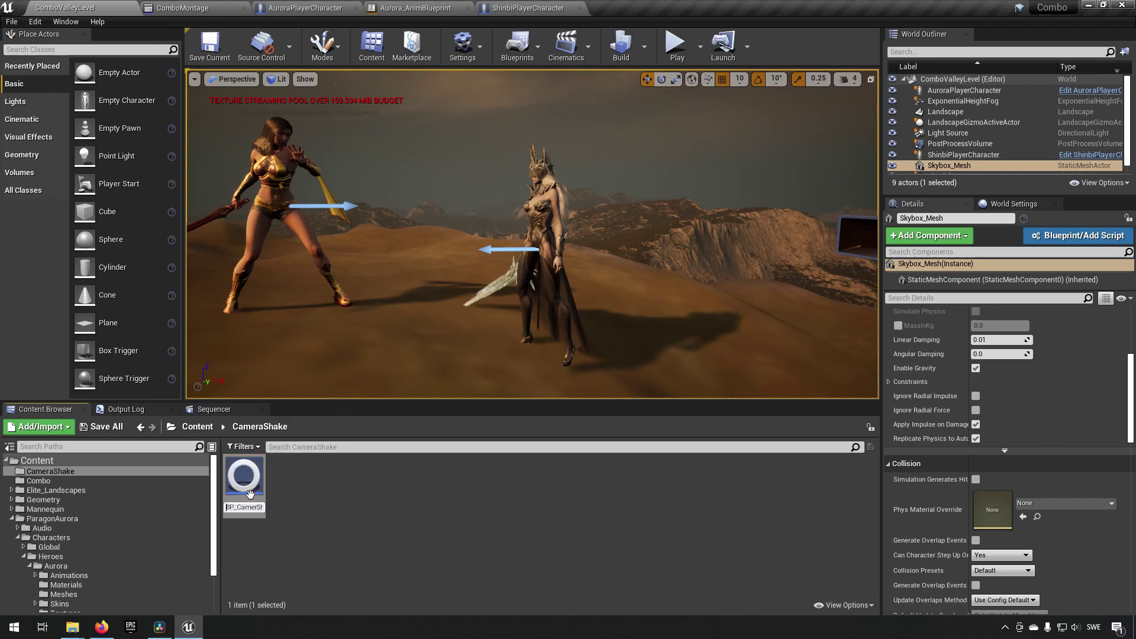
pyautogui.press('Right')
pyautogui.press('Right')
pyautogui.press('Right')
pyautogui.press('Right')
pyautogui.press('Right')
pyautogui.press('Right')
pyautogui.press('Right')
pyautogui.write('a')
pyautogui.press('Return')
# - In BP_CameraShake, set Oscillation Duration to 0.5 and begin editing the X location amplitude
pyautogui.doubleClick(248, 494)
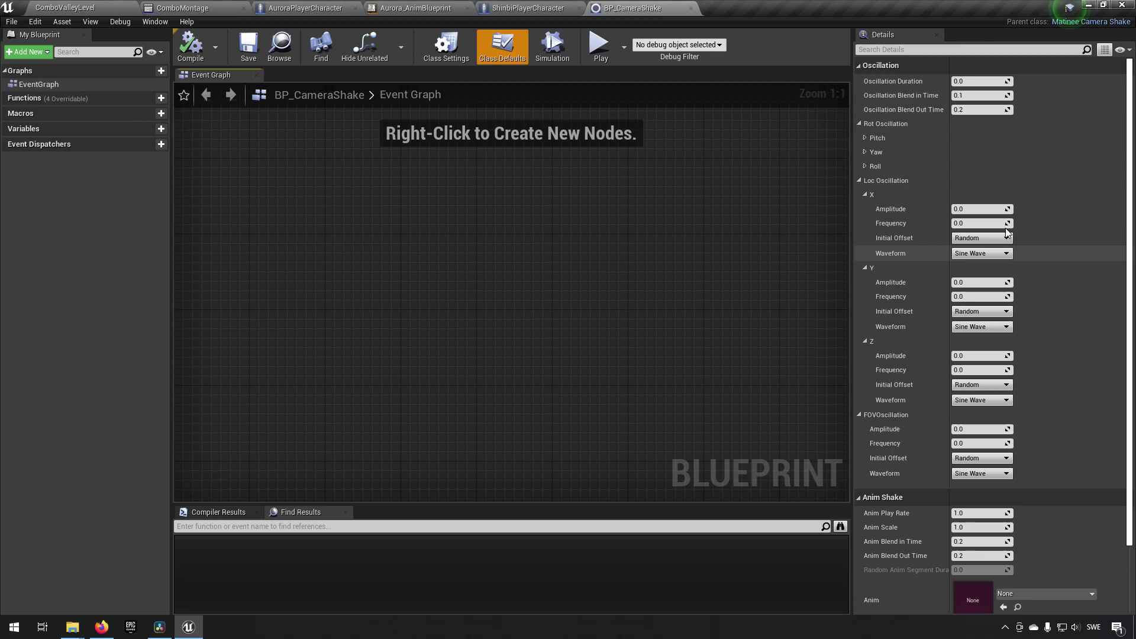
pyautogui.click(981, 82)
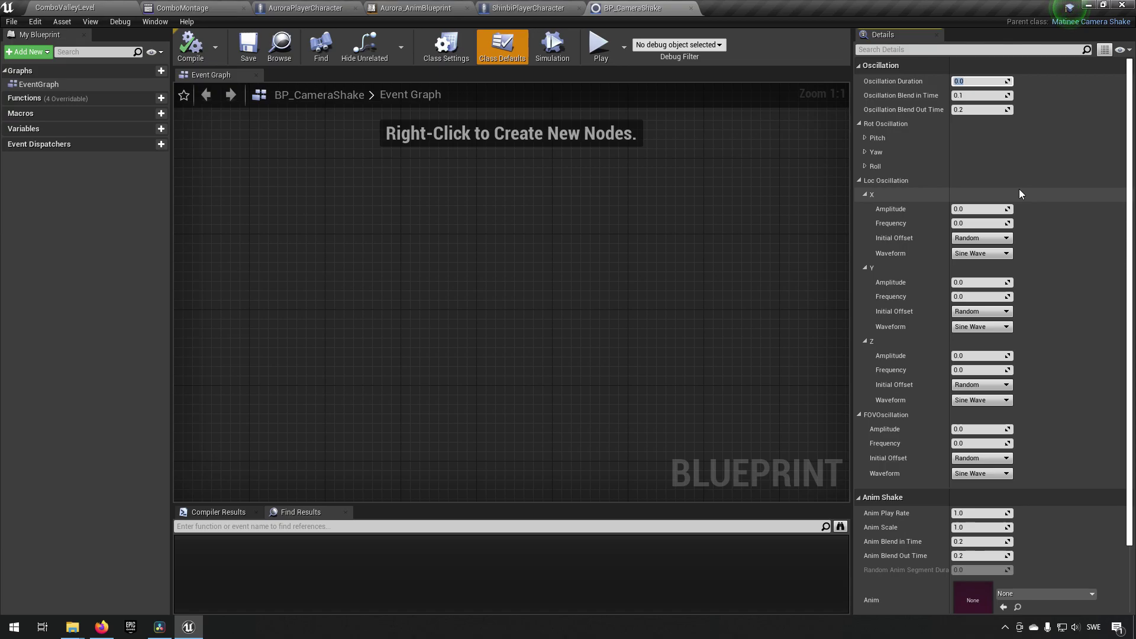
pyautogui.write('0.5')
pyautogui.press('Return')
pyautogui.click(980, 209)
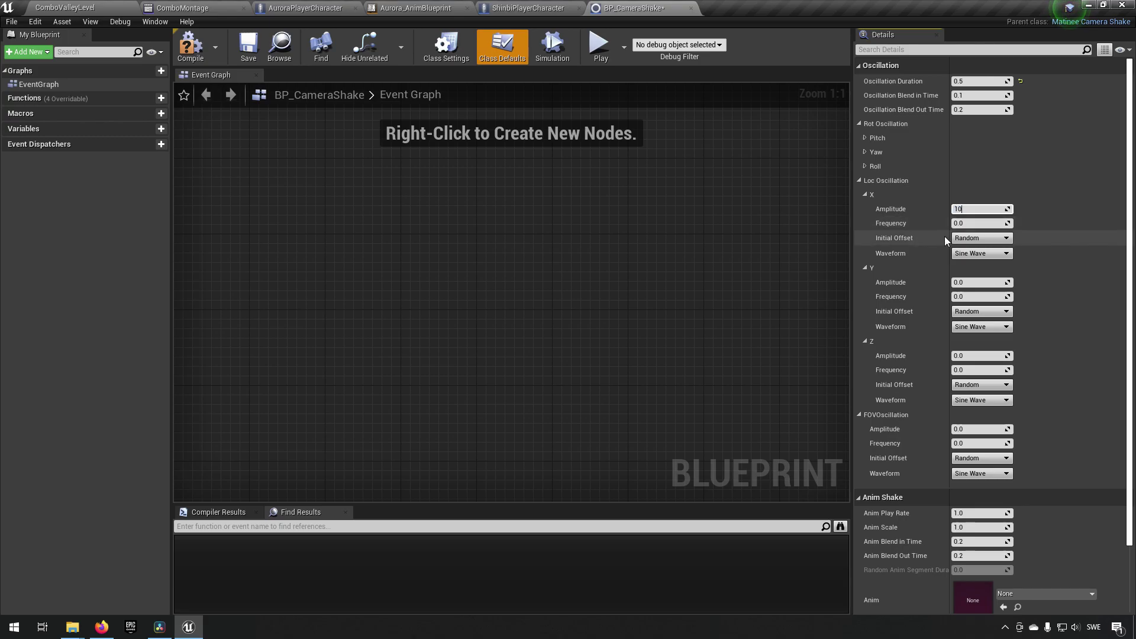
# - Set X amplitude 10 with frequency 20, and Y amplitude 15 with frequency 30
pyautogui.press('Tab')
pyautogui.write('20')
pyautogui.press('Return')
pyautogui.click(978, 283)
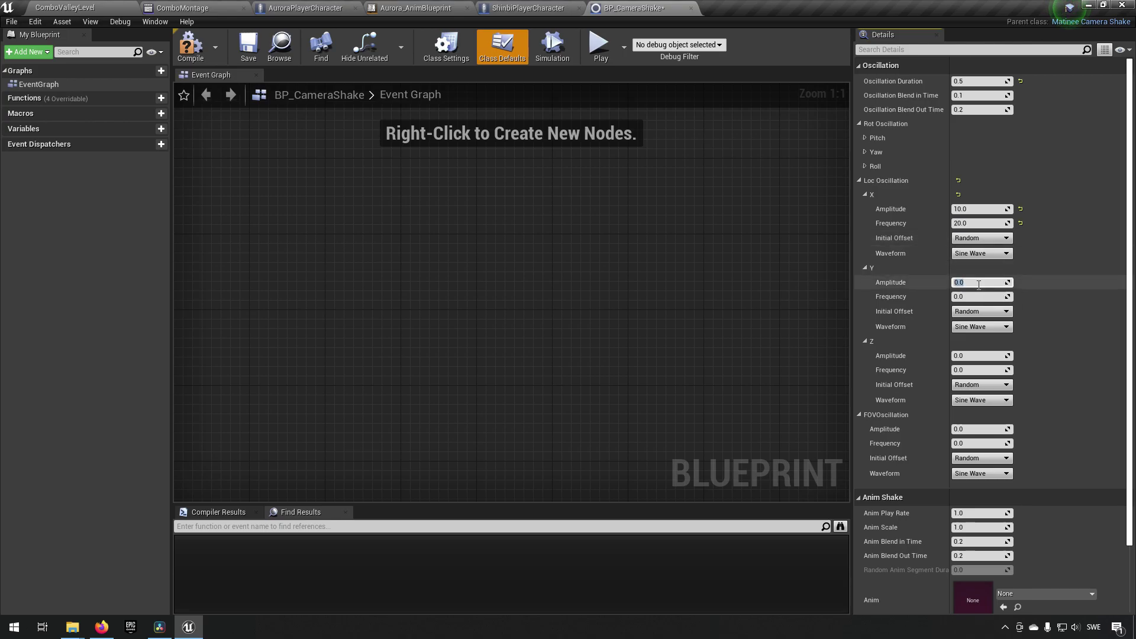
pyautogui.write('14')
pyautogui.press('Tab')
pyautogui.write('30')
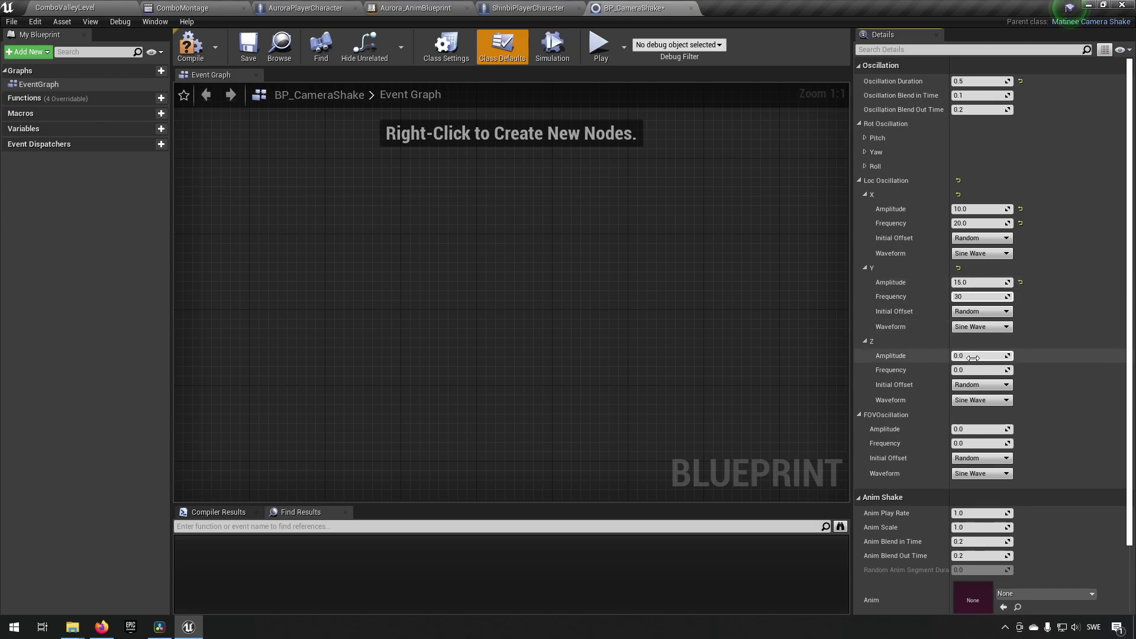
# - Set Z amplitude 5 with frequency 40, then compile and save BP_CameraShake
pyautogui.click(973, 358)
pyautogui.write('5')
pyautogui.press('Tab')
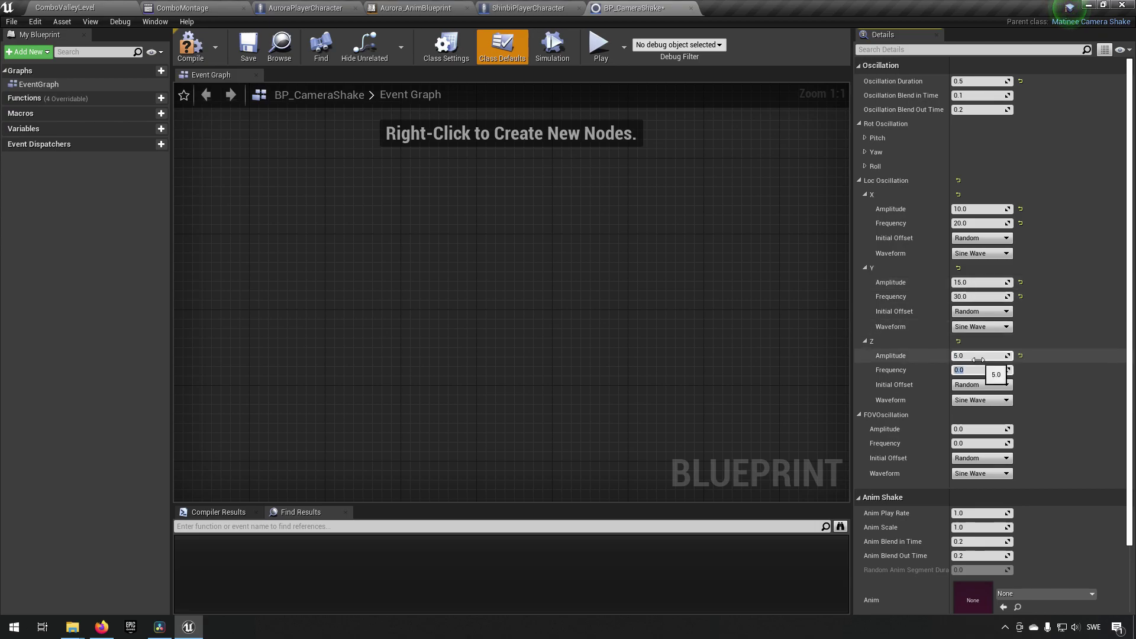
pyautogui.write('40')
pyautogui.press('Return')
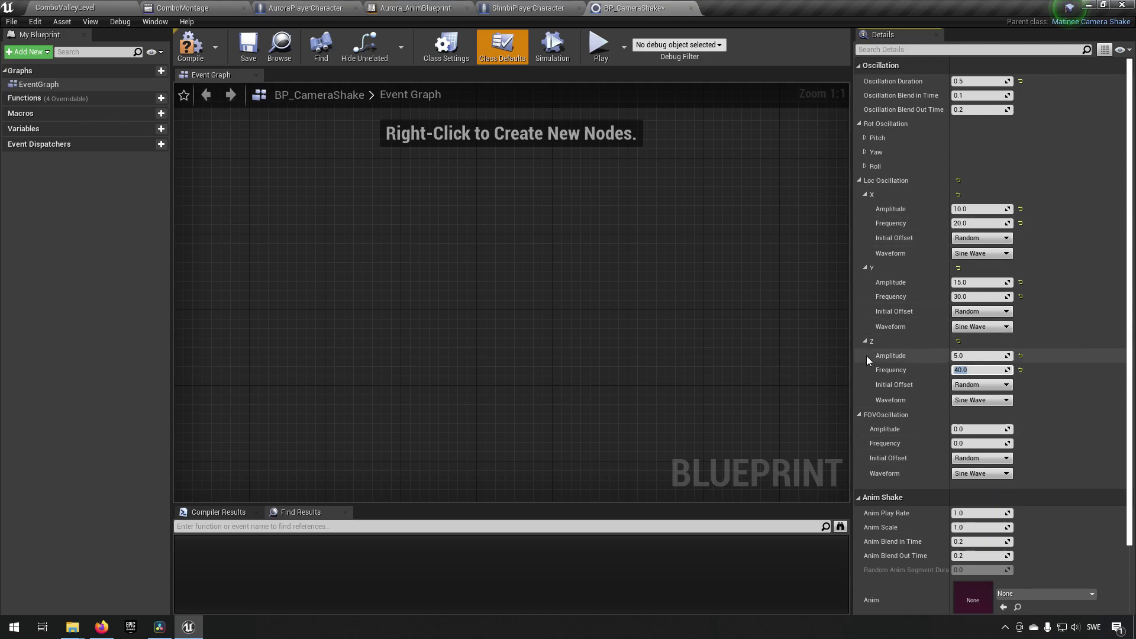
pyautogui.click(191, 46)
pyautogui.click(238, 49)
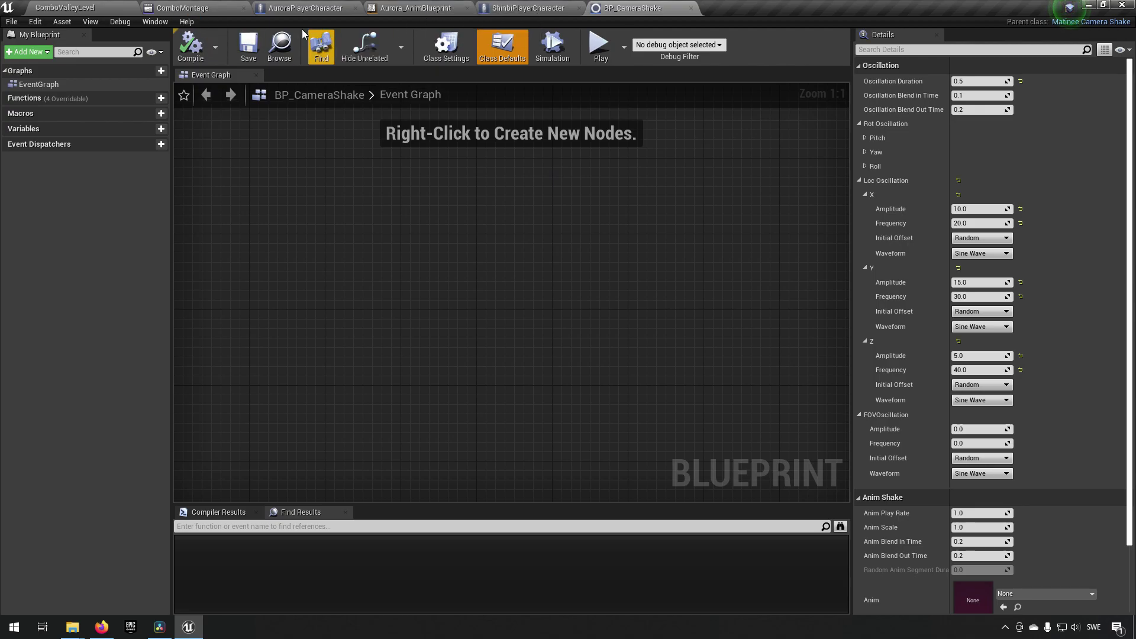
# - In ComboMontage, add a CameraShakeNotify on notify track 2 near the start, aligned to the playhead
pyautogui.click(183, 7)
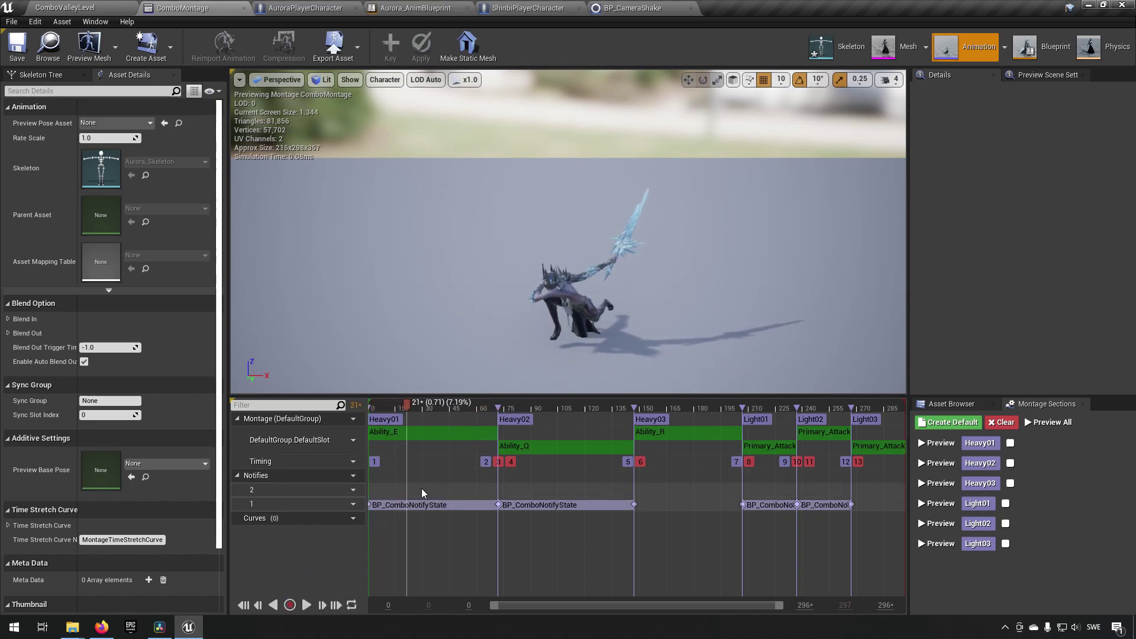
pyautogui.moveTo(407, 406); pyautogui.dragTo(390, 407)
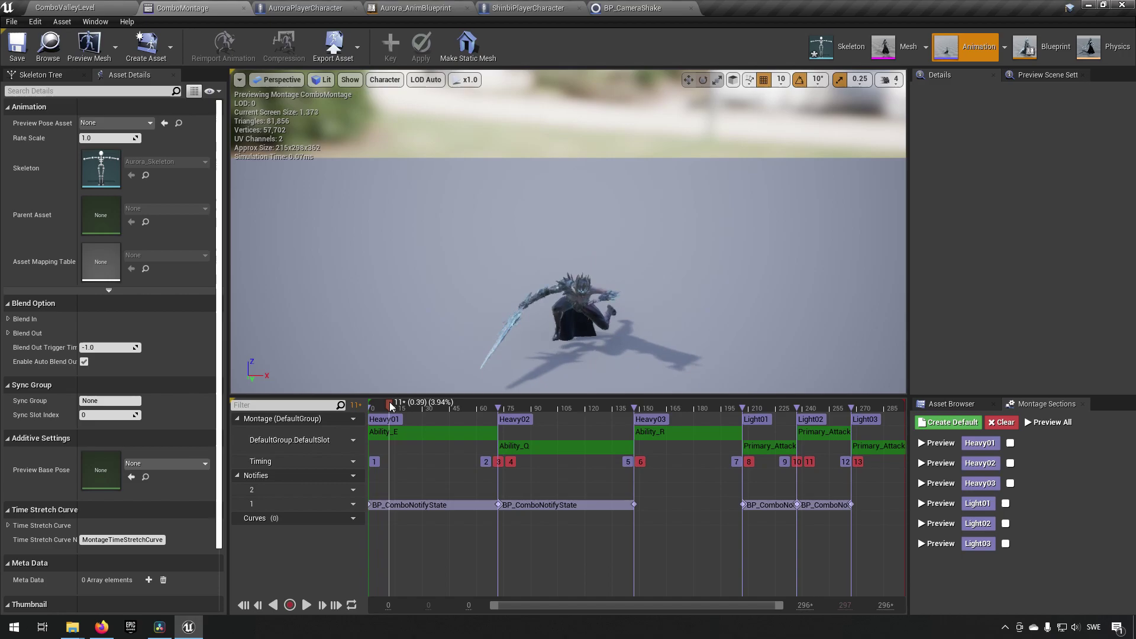
pyautogui.rightClick(396, 496)
pyautogui.moveTo(426, 509)
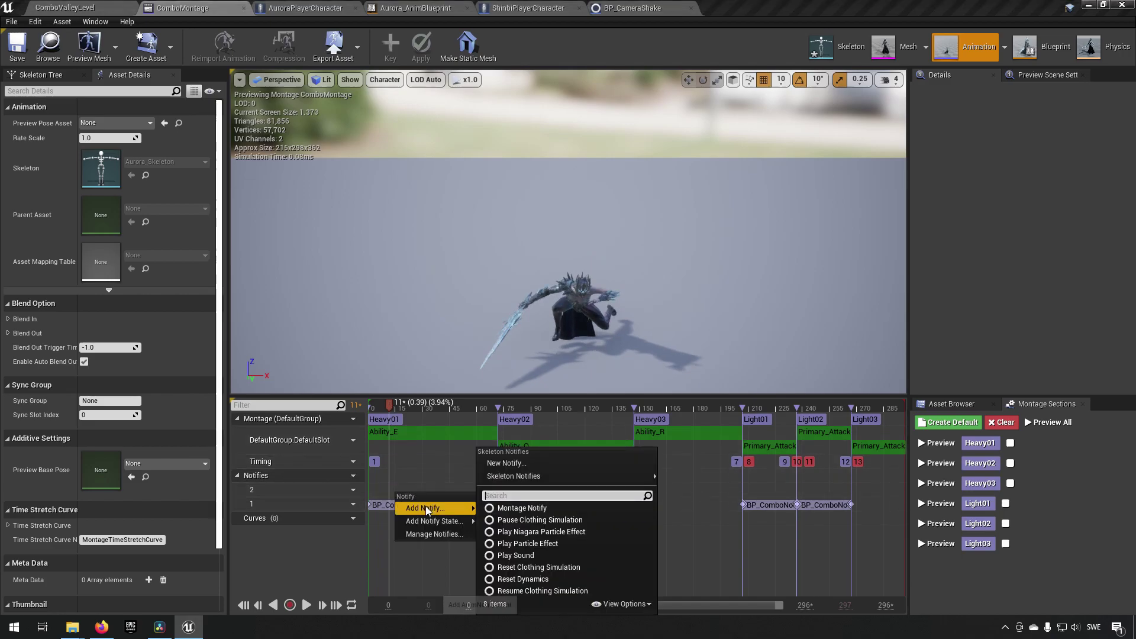
pyautogui.click(506, 463)
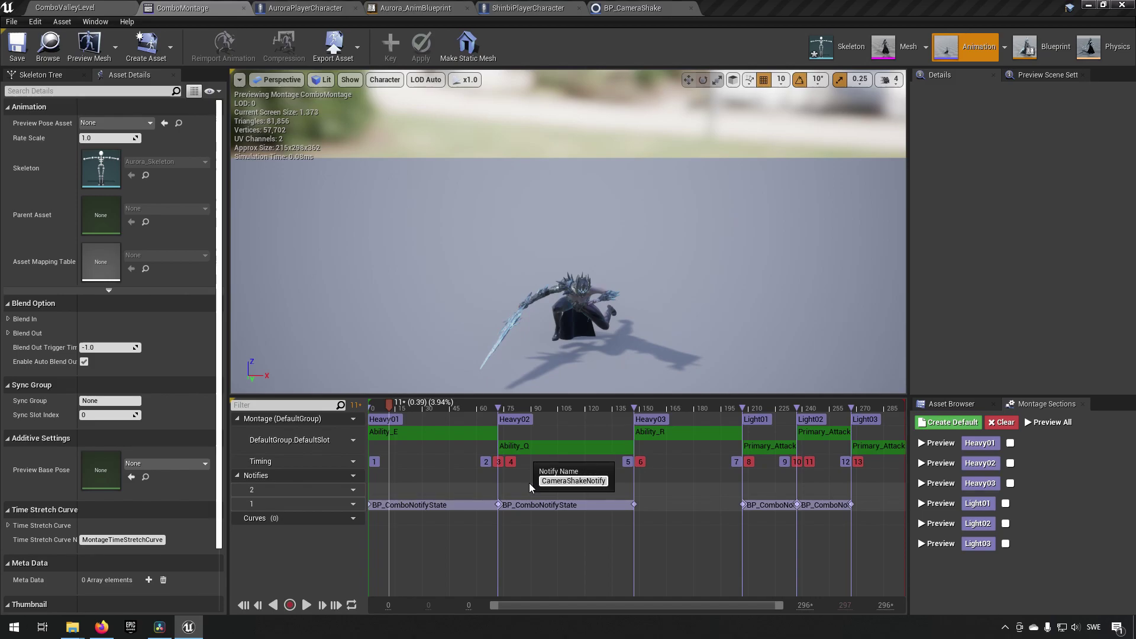
pyautogui.press('Return')
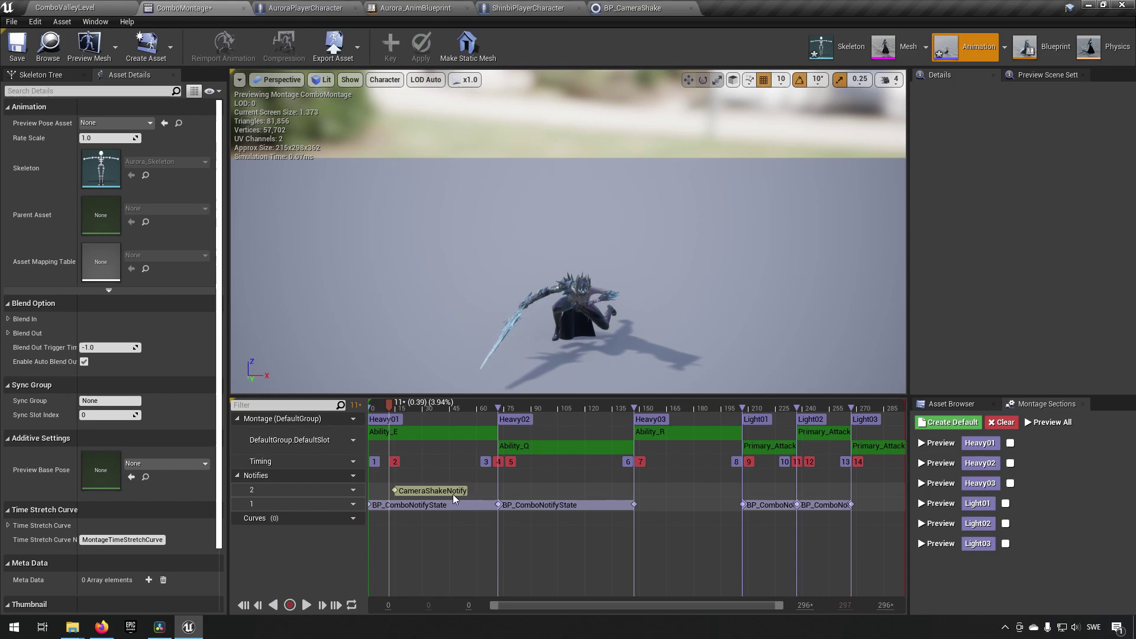
pyautogui.moveTo(445, 493); pyautogui.dragTo(441, 492)
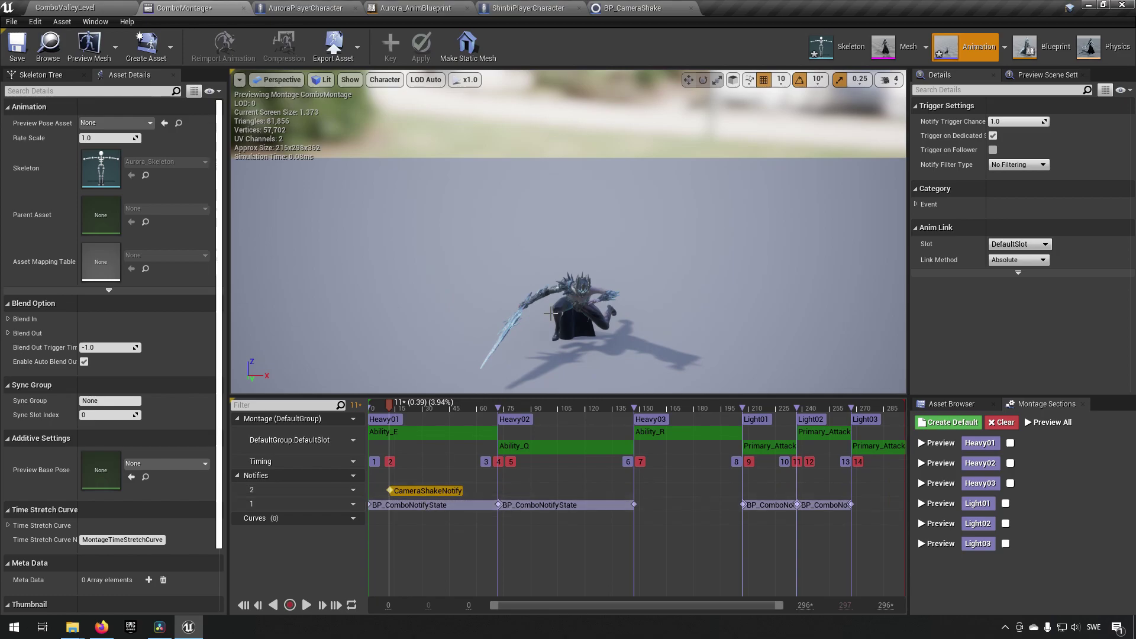
# - Add the AnimNotify_CameraShakeNotify event node to Aurora_AnimBlueprint's Event Graph
pyautogui.click(415, 8)
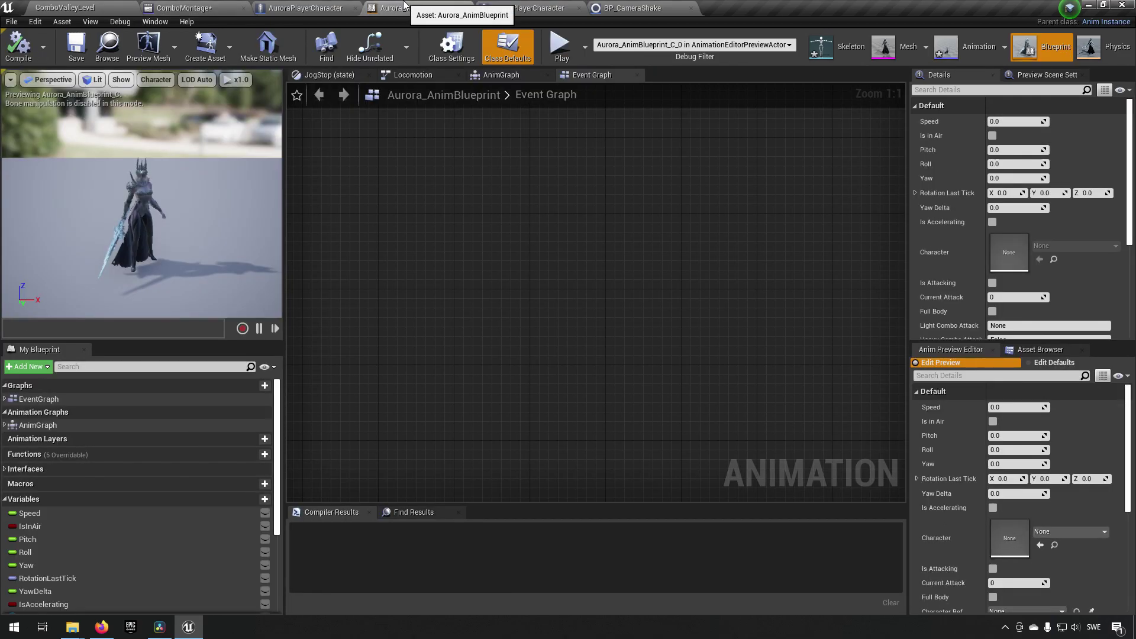
pyautogui.rightClick(507, 301)
pyautogui.write('cam')
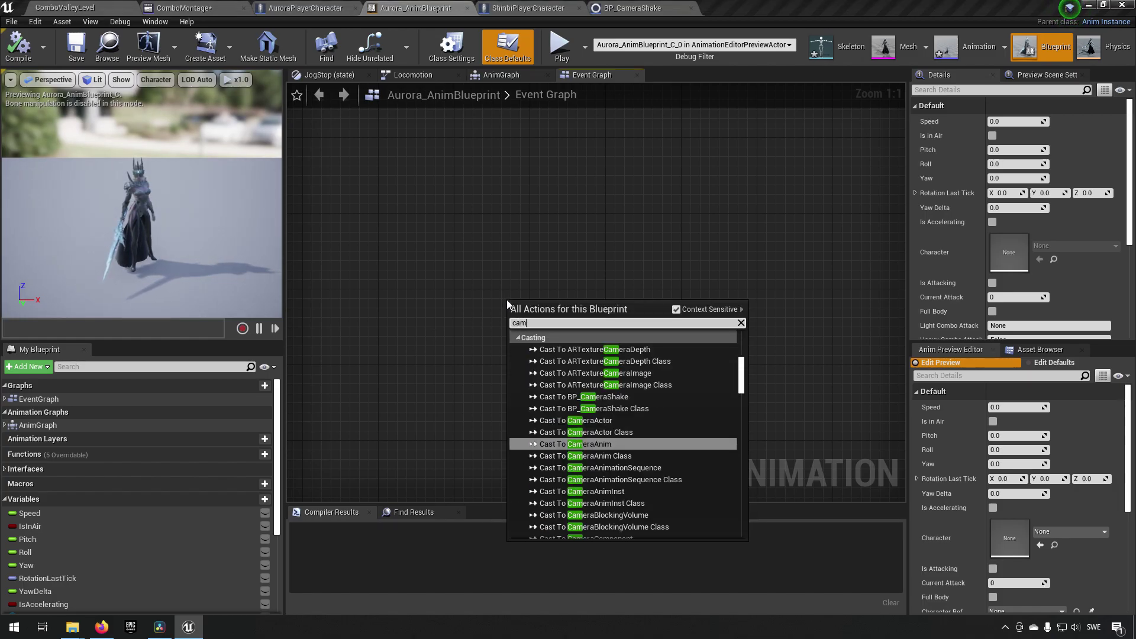
pyautogui.write('erashakenoti')
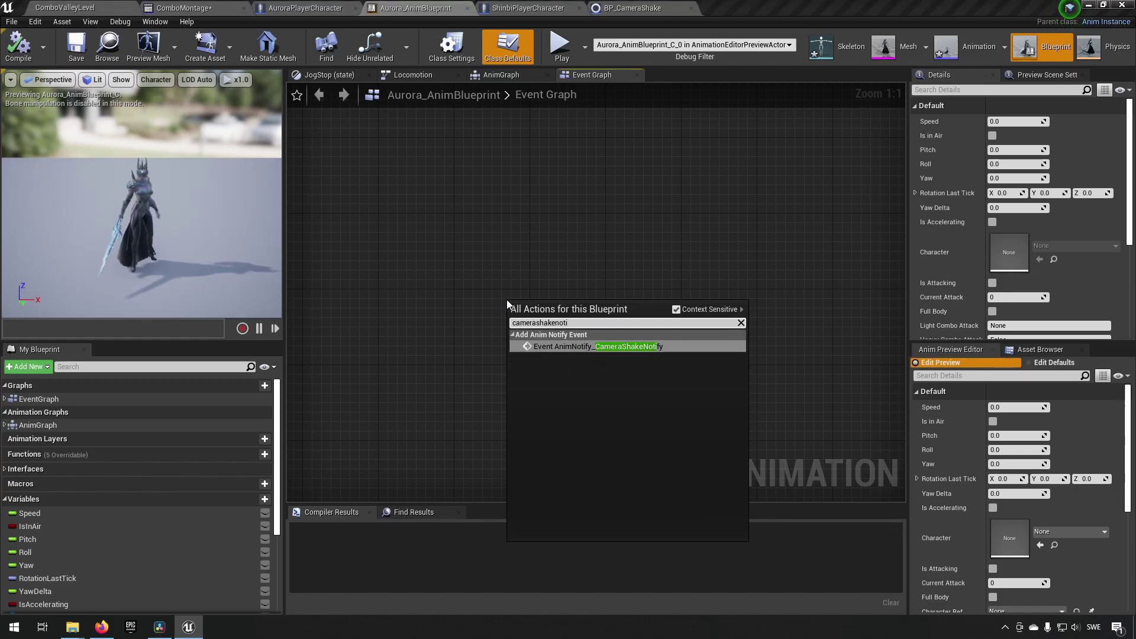
pyautogui.press('Return')
pyautogui.moveTo(506, 299); pyautogui.dragTo(441, 300)
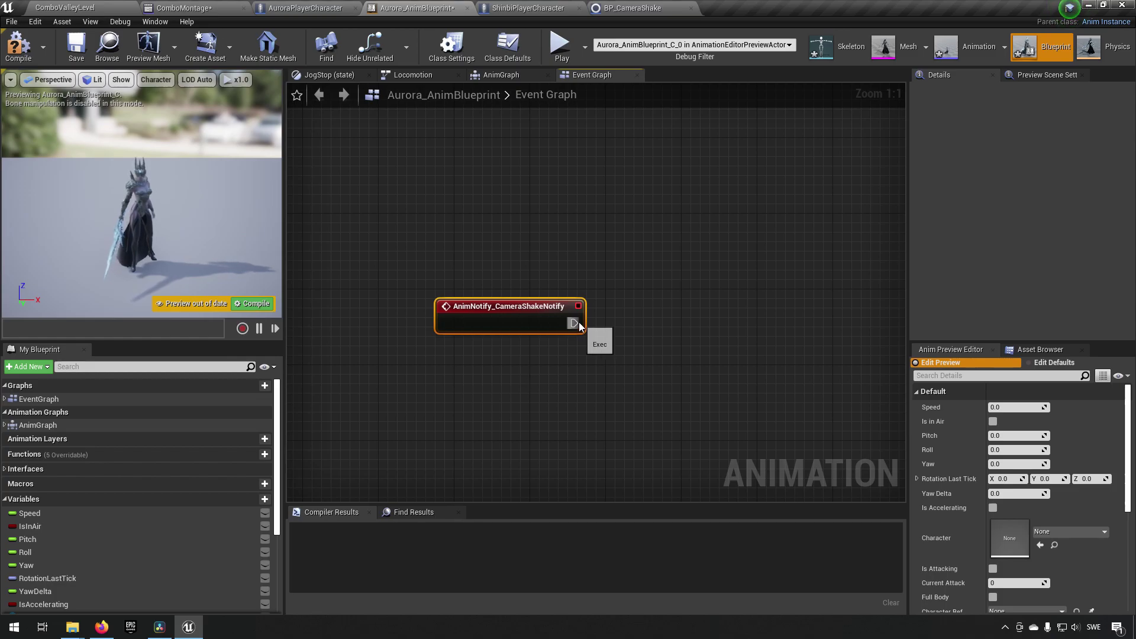
# - Connect a Play World Camera Shake node to the notify event and set its shake class to BP_CameraShake
pyautogui.moveTo(574, 324); pyautogui.dragTo(644, 322)
pyautogui.write('play')
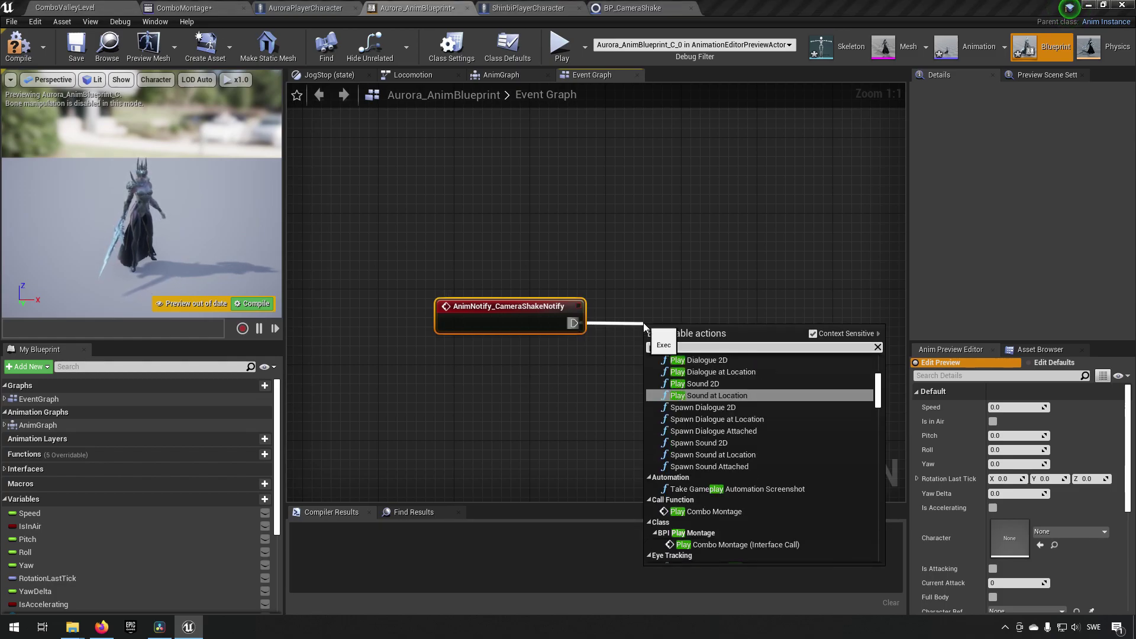
pyautogui.write(' shake')
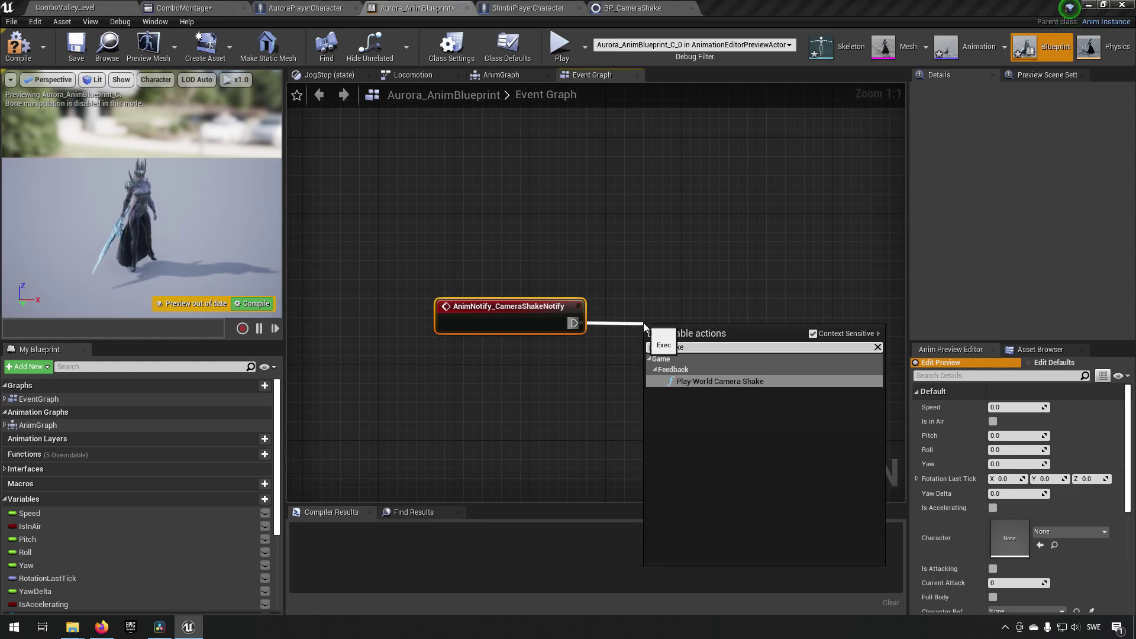
pyautogui.click(702, 384)
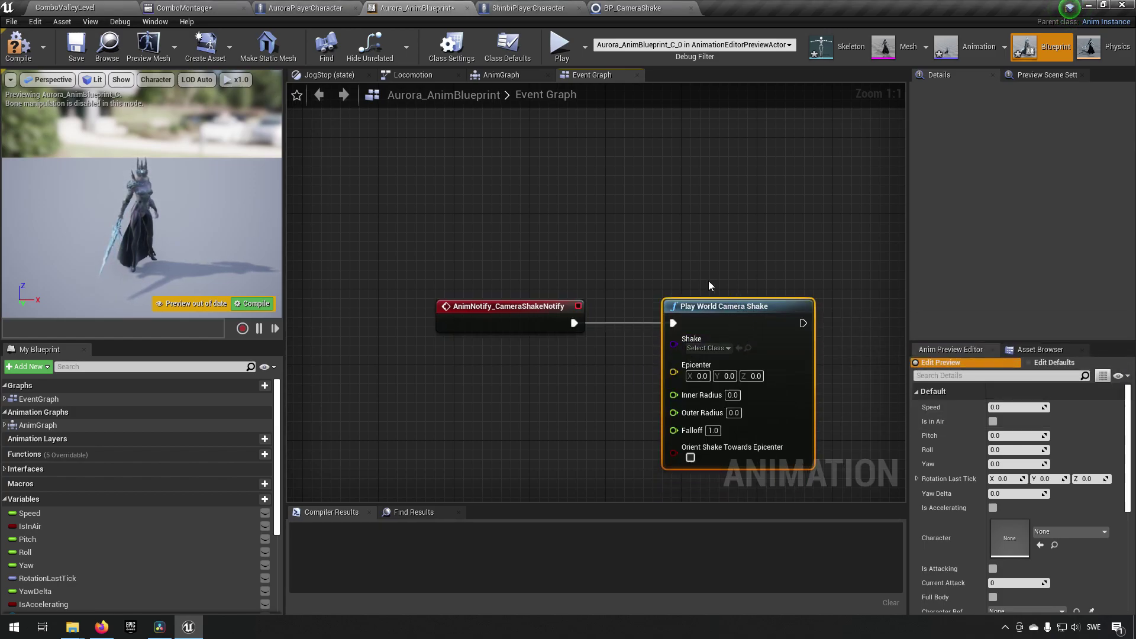
pyautogui.moveTo(708, 281); pyautogui.dragTo(705, 193, button='right')
pyautogui.click(582, 368)
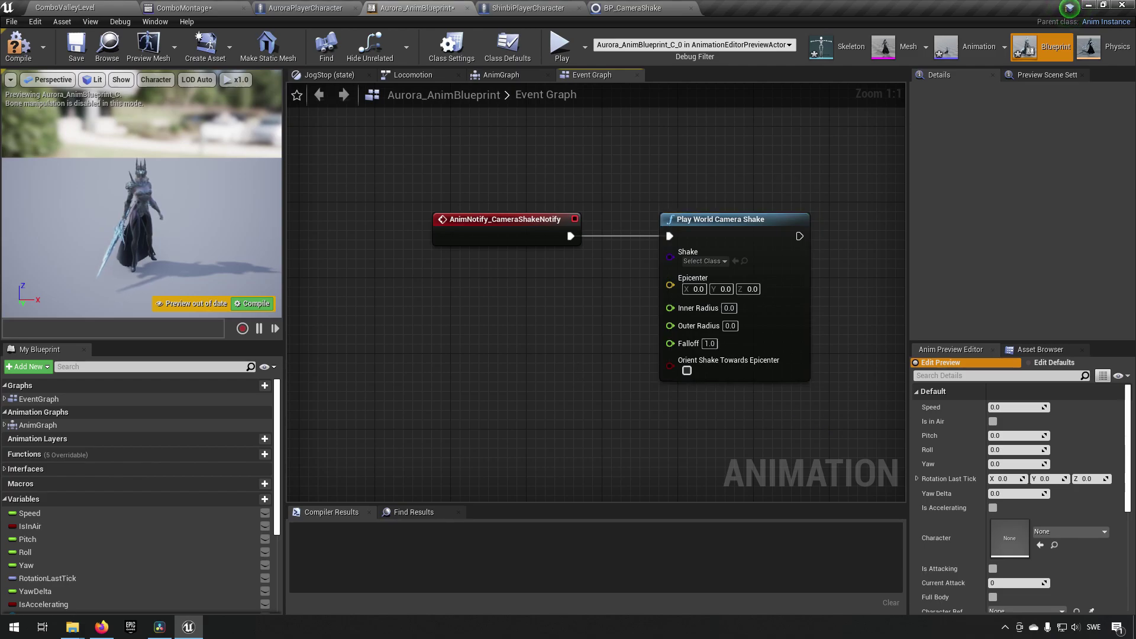
pyautogui.moveTo(607, 310); pyautogui.dragTo(647, 341, button='right')
pyautogui.click(743, 292)
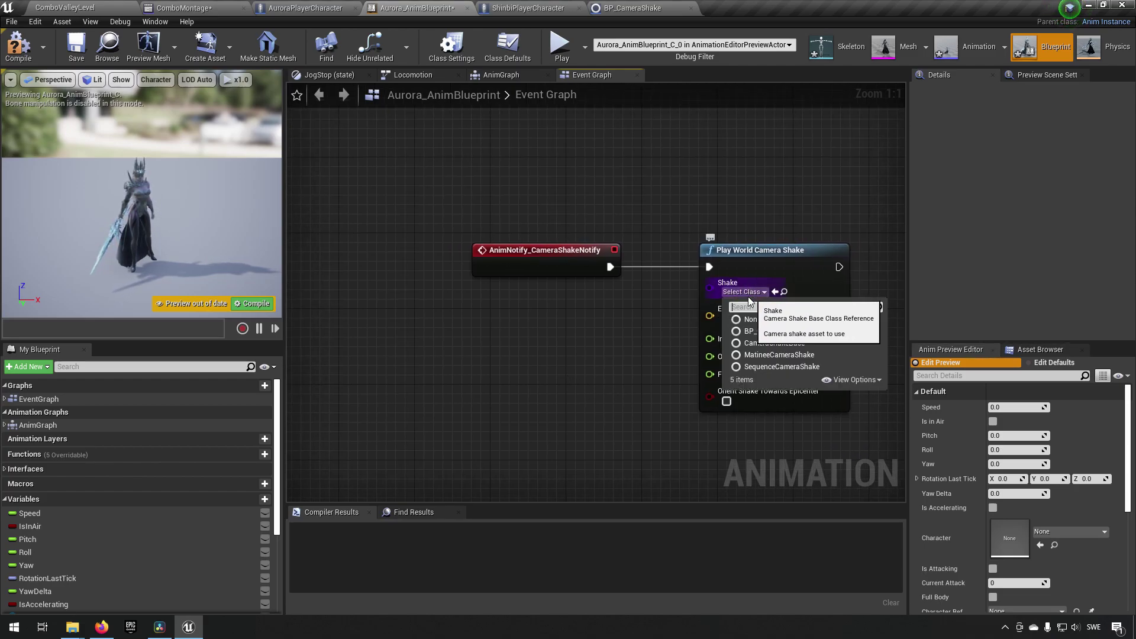
pyautogui.press('Escape')
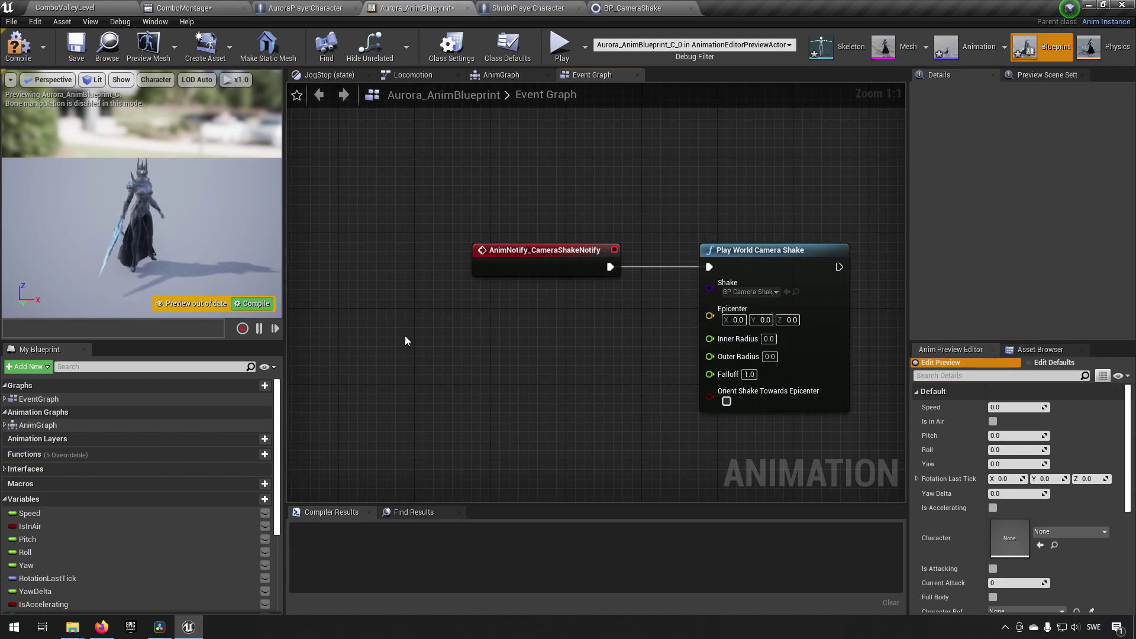
# - Add a CharacterRef getter feeding GetActorLocation, and wire its return value into Epicenter
pyautogui.scroll(-4, 102, 558)
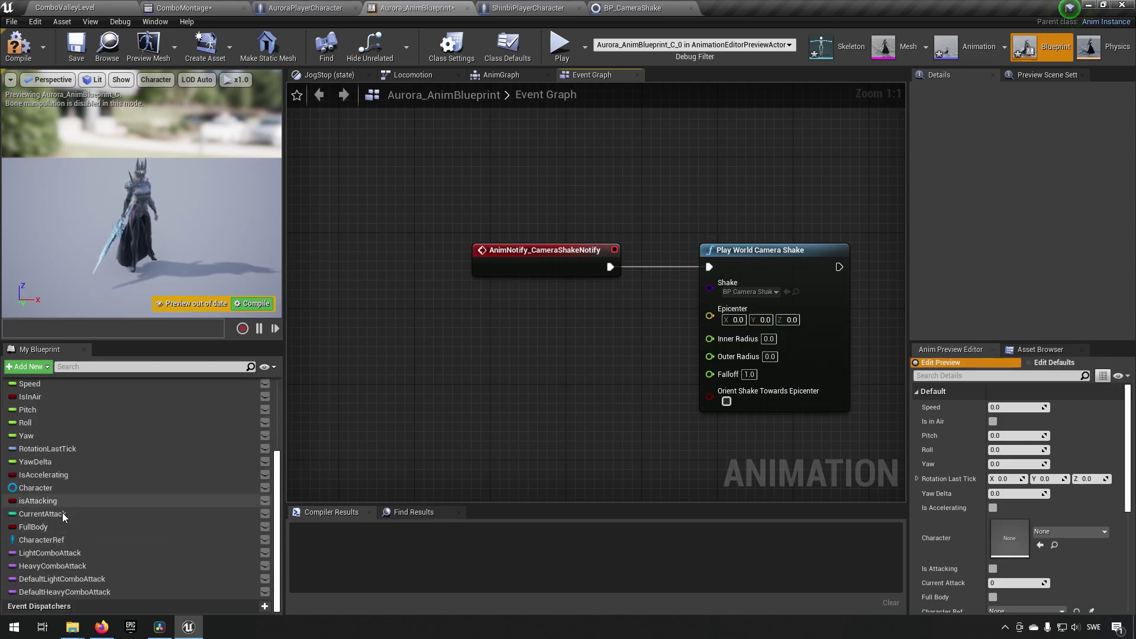
pyautogui.moveTo(62, 541); pyautogui.dragTo(351, 324)
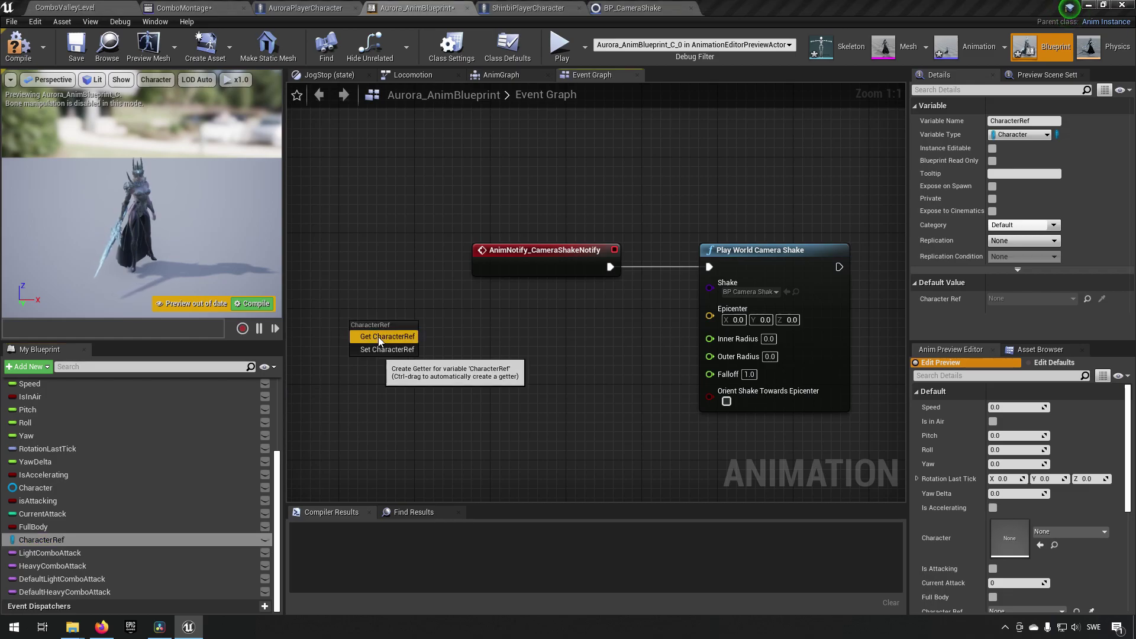
pyautogui.click(385, 331)
pyautogui.moveTo(453, 328); pyautogui.dragTo(454, 327)
pyautogui.write('ac')
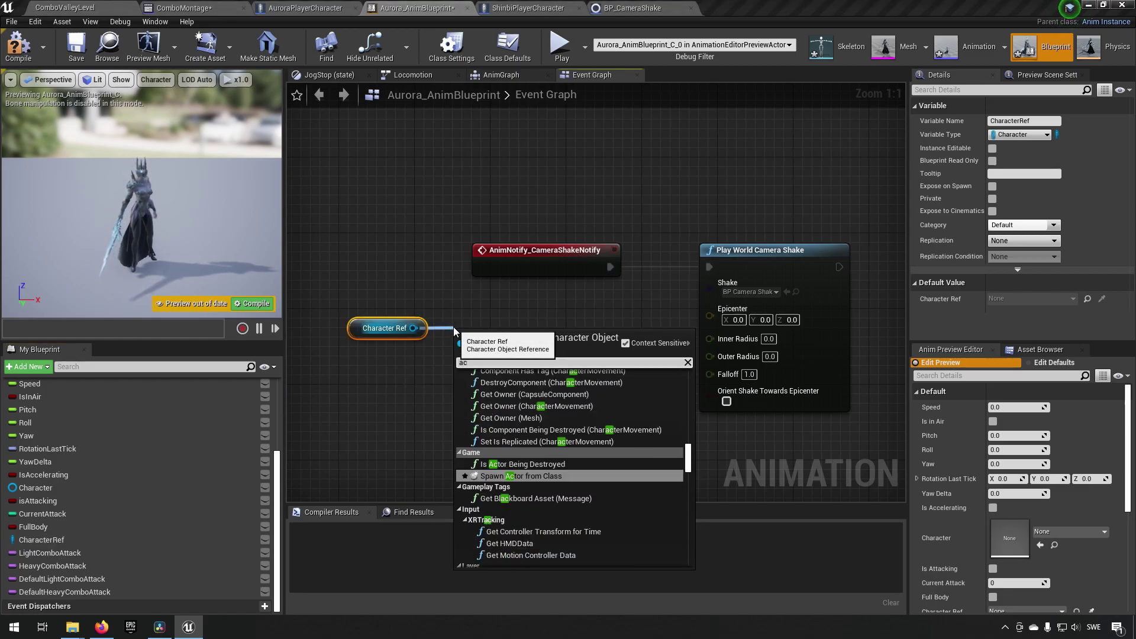
pyautogui.write('tor location')
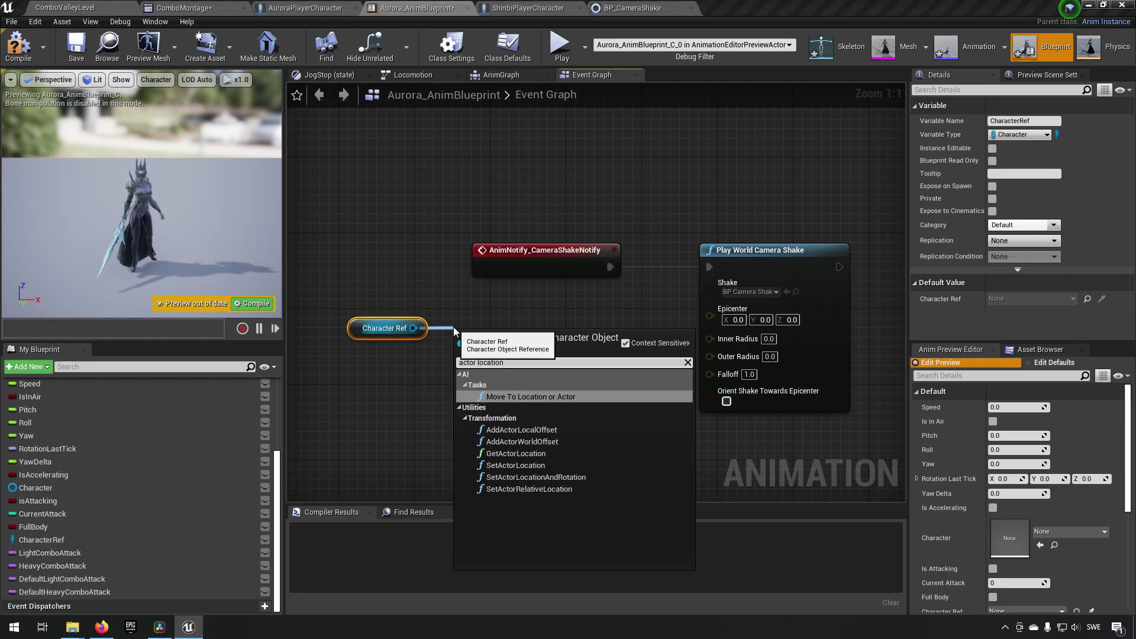
pyautogui.click(551, 453)
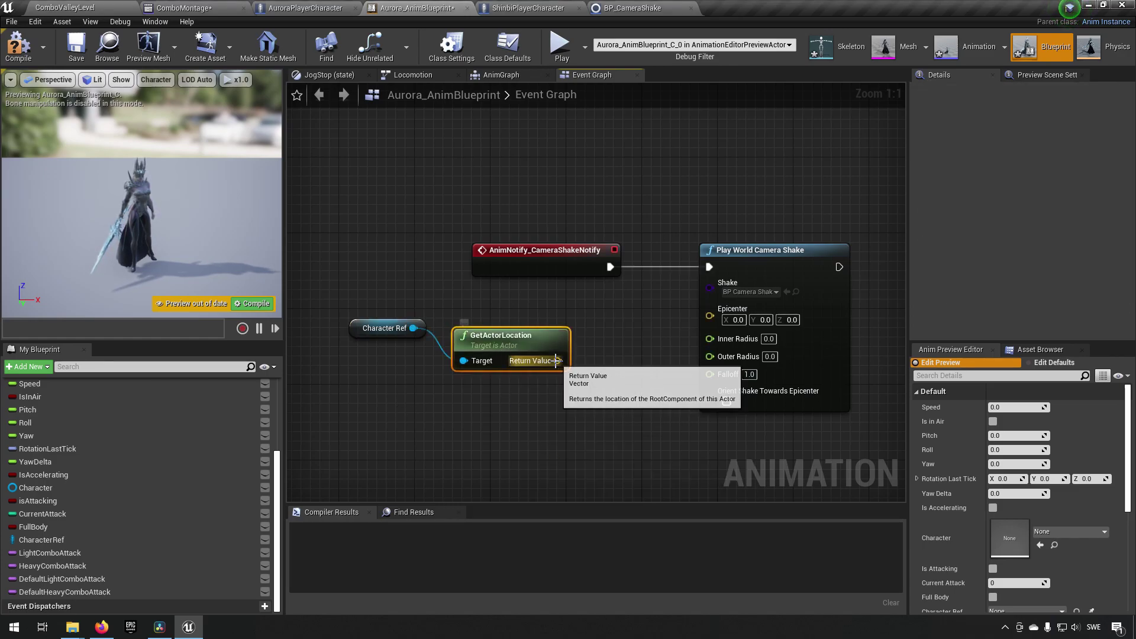
pyautogui.moveTo(557, 360); pyautogui.dragTo(709, 315)
pyautogui.moveTo(489, 346); pyautogui.dragTo(489, 309)
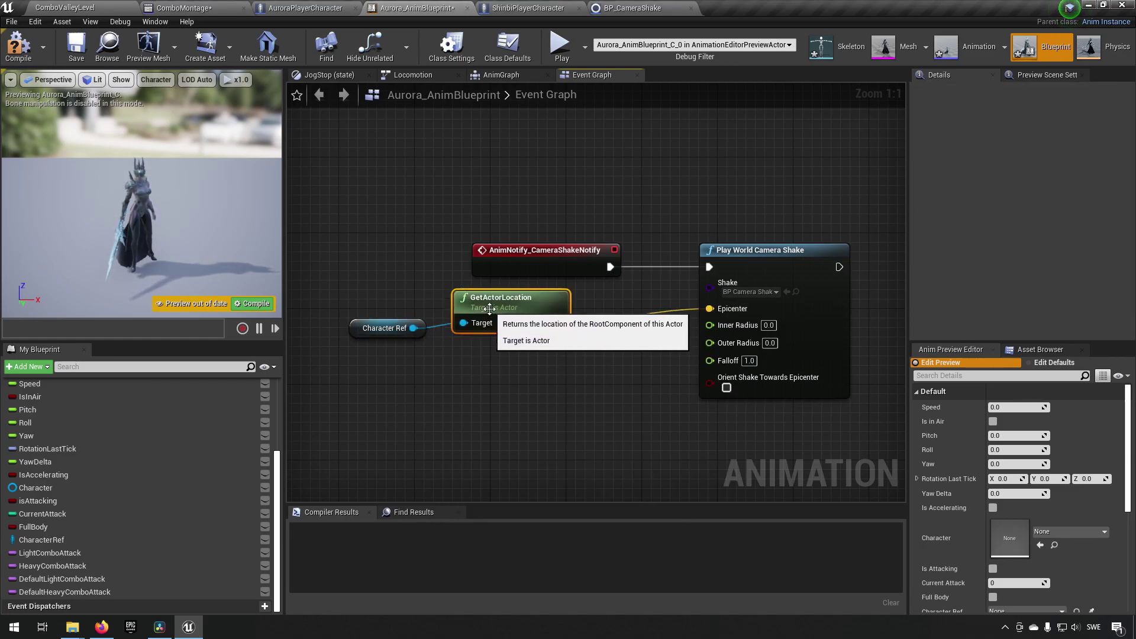
pyautogui.moveTo(362, 295); pyautogui.dragTo(502, 350)
pyautogui.moveTo(522, 301); pyautogui.dragTo(598, 301)
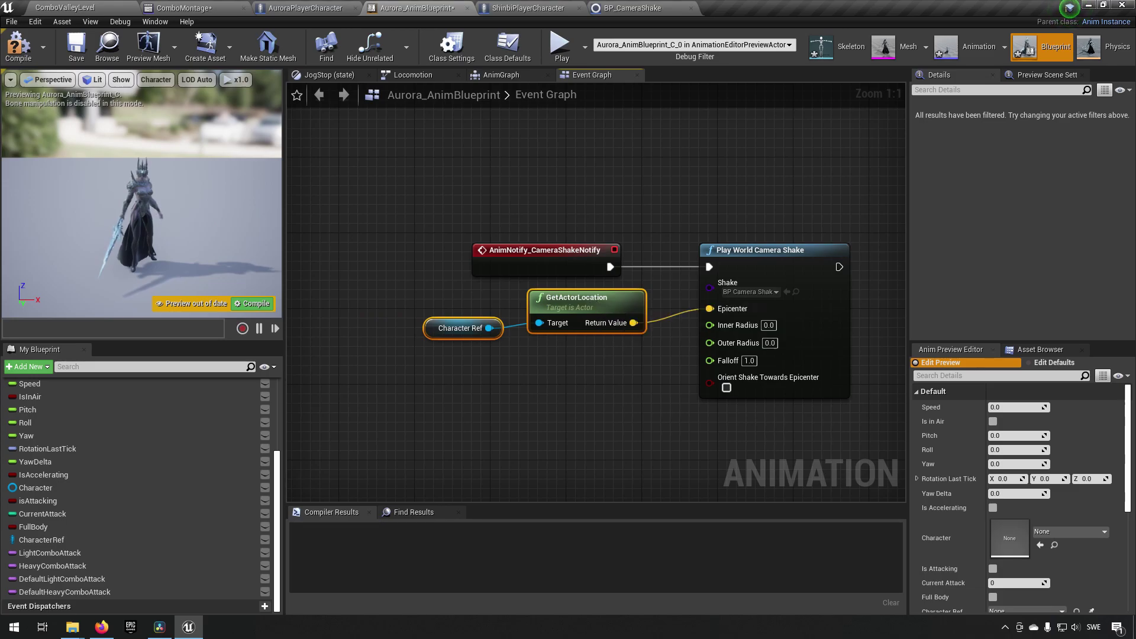
pyautogui.moveTo(633, 401); pyautogui.dragTo(533, 380, button='right')
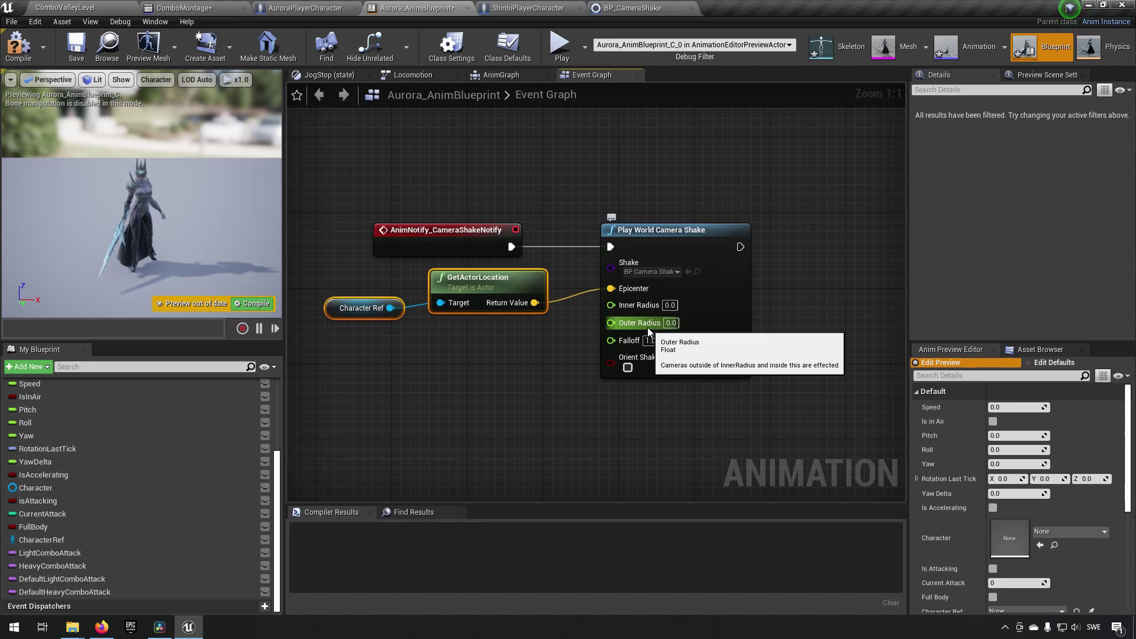
# - Enter 1000.0 as the Play World Camera Shake node's Outer Radius
pyautogui.click(671, 322)
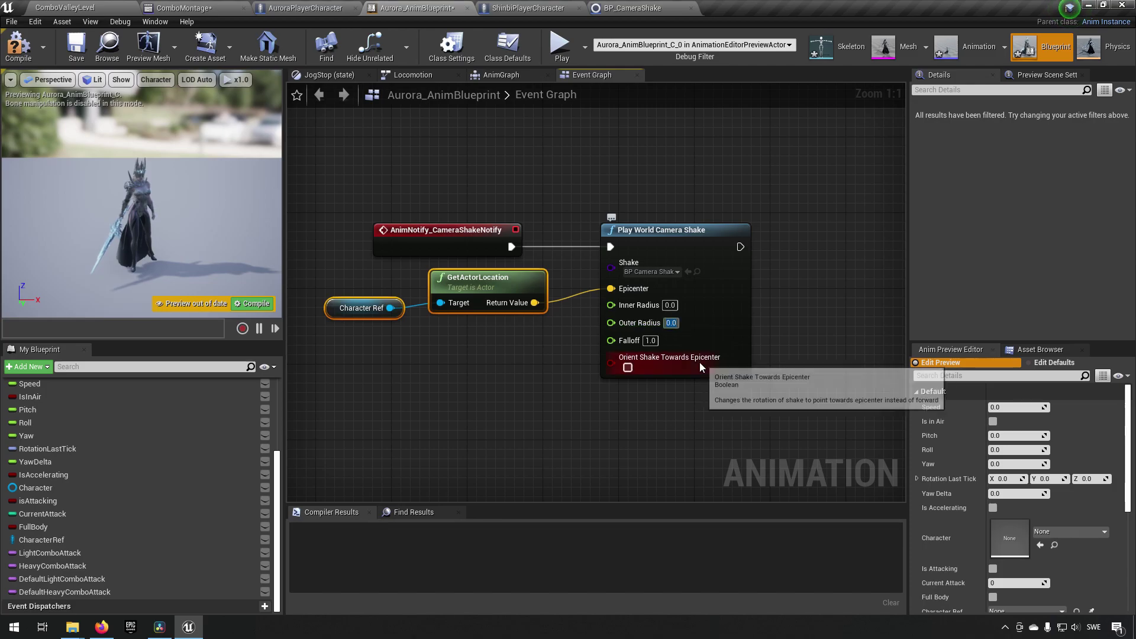
pyautogui.write('1000.0')
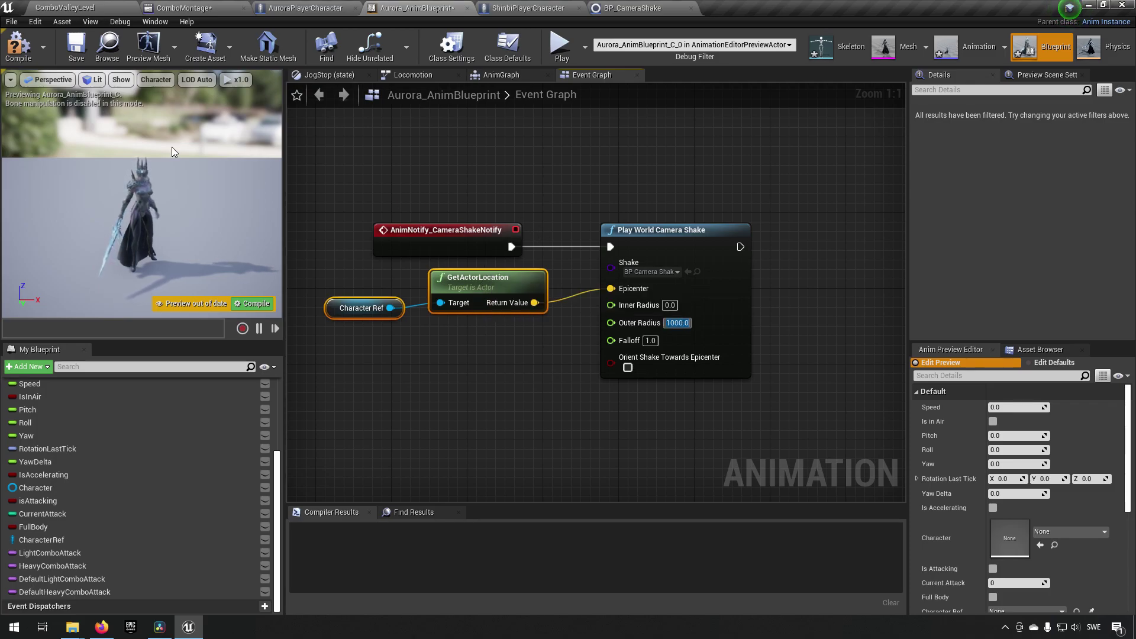
# - Compile and save Aurora_AnimBlueprint
pyautogui.click(18, 45)
pyautogui.click(76, 45)
pyautogui.click(87, 8)
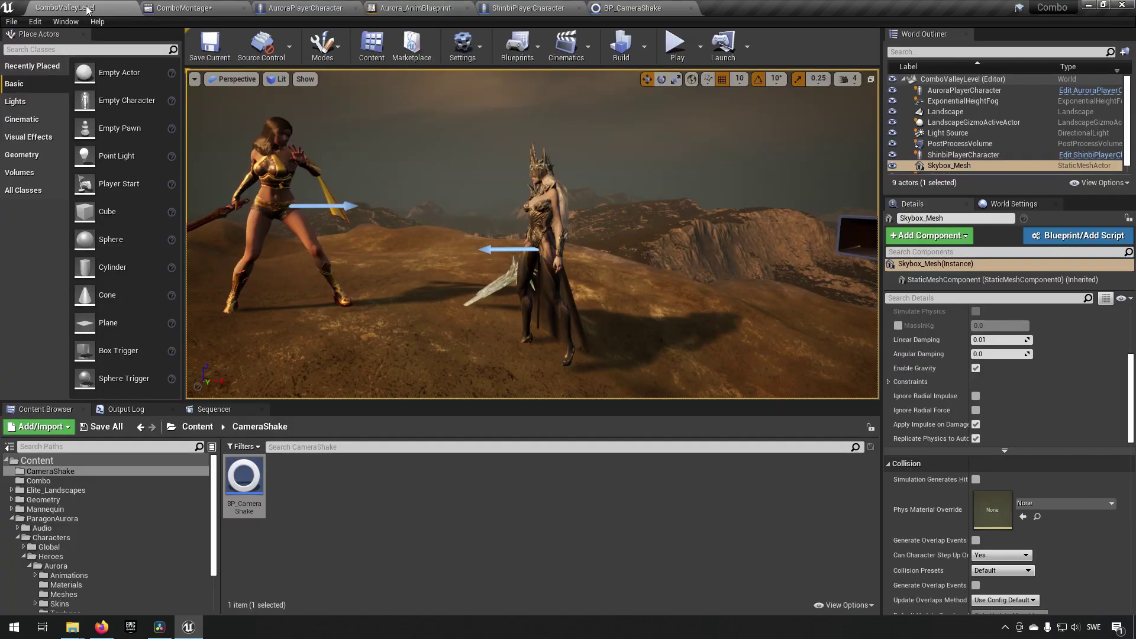
# - Play ComboValleyLevel, do a heavy attack to check the camera shake, then stop the session
pyautogui.click(676, 45)
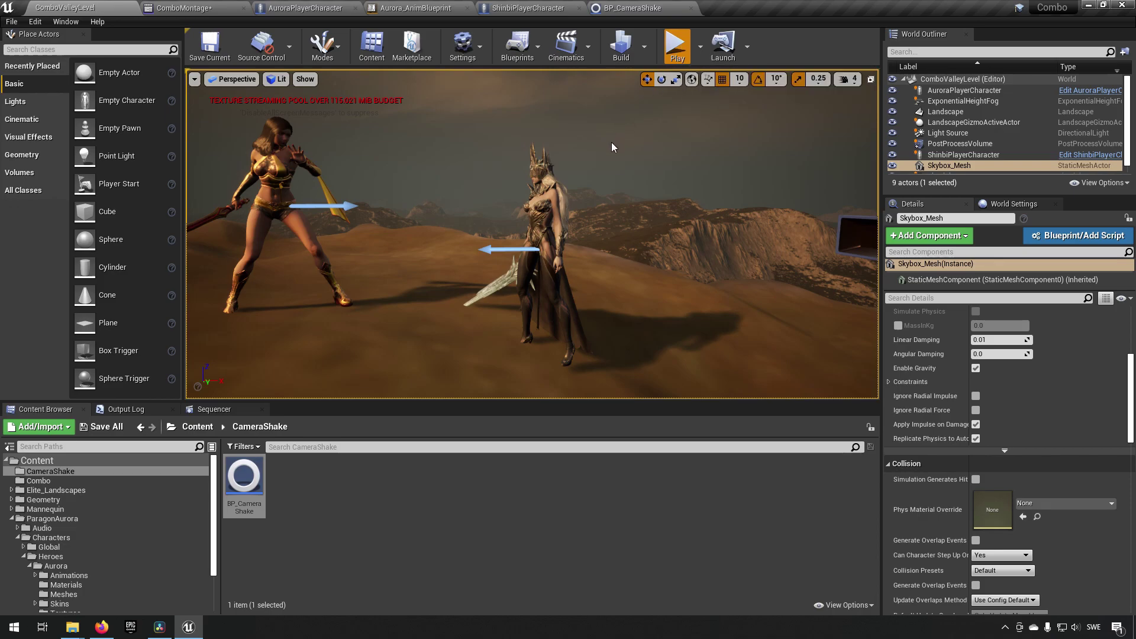
pyautogui.click(462, 152)
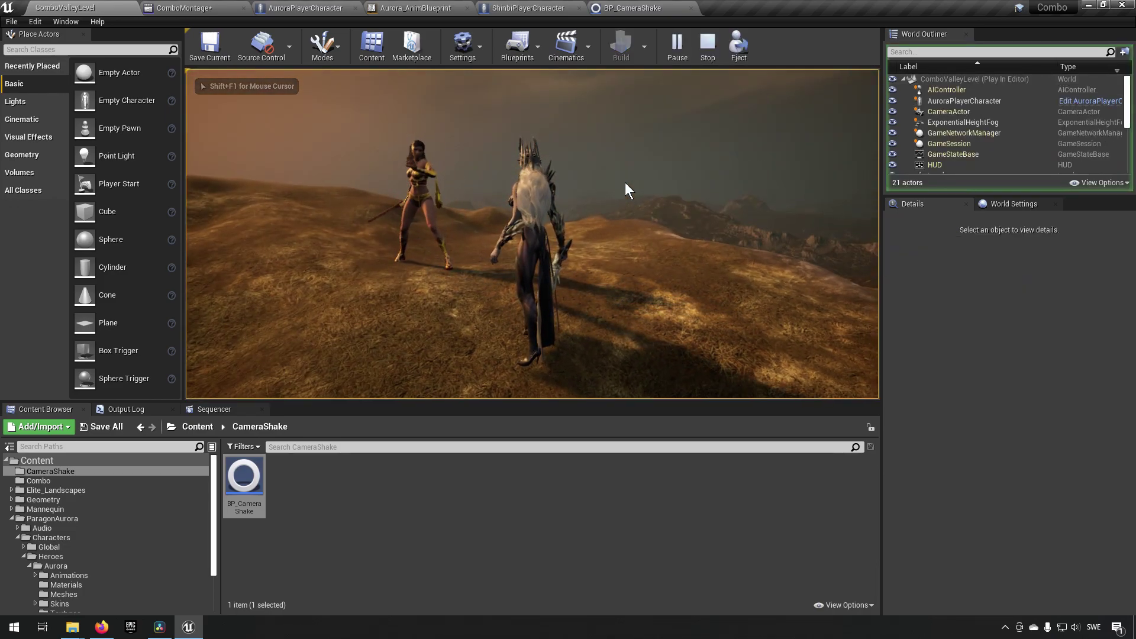
pyautogui.rightClick(625, 182)
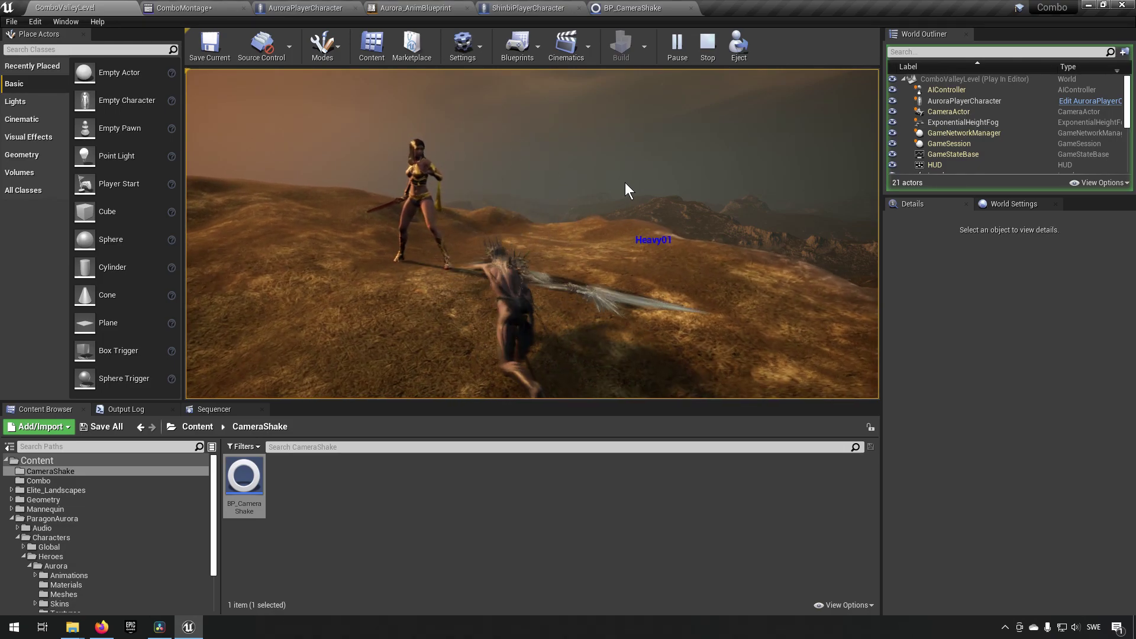
pyautogui.press('Escape')
pyautogui.click(625, 182)
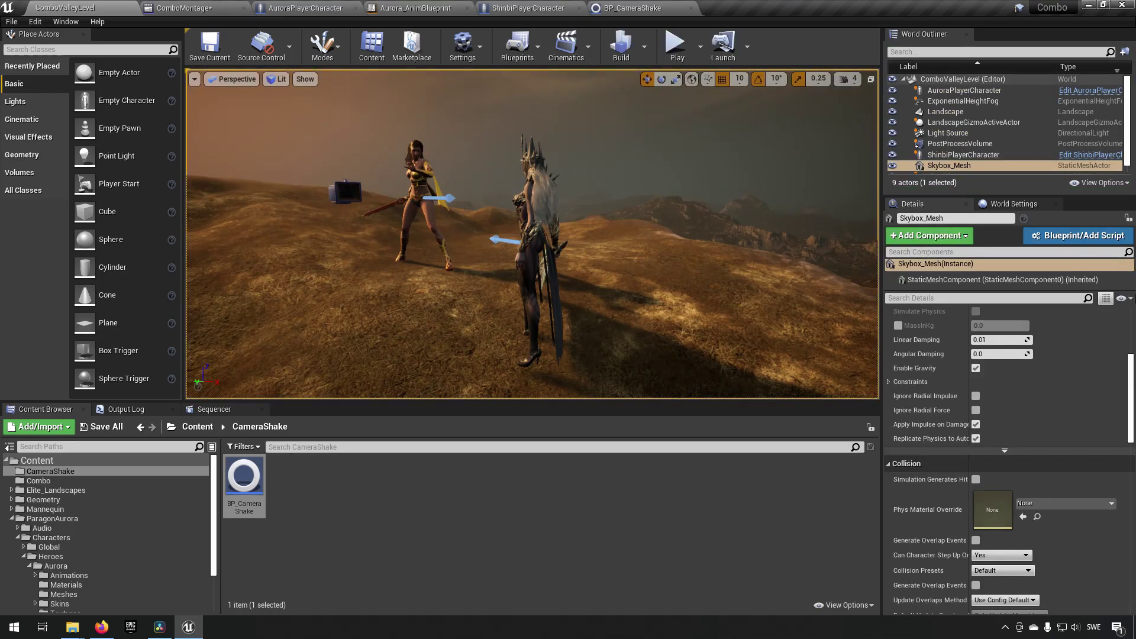
pyautogui.scroll(-4, 1006, 391)
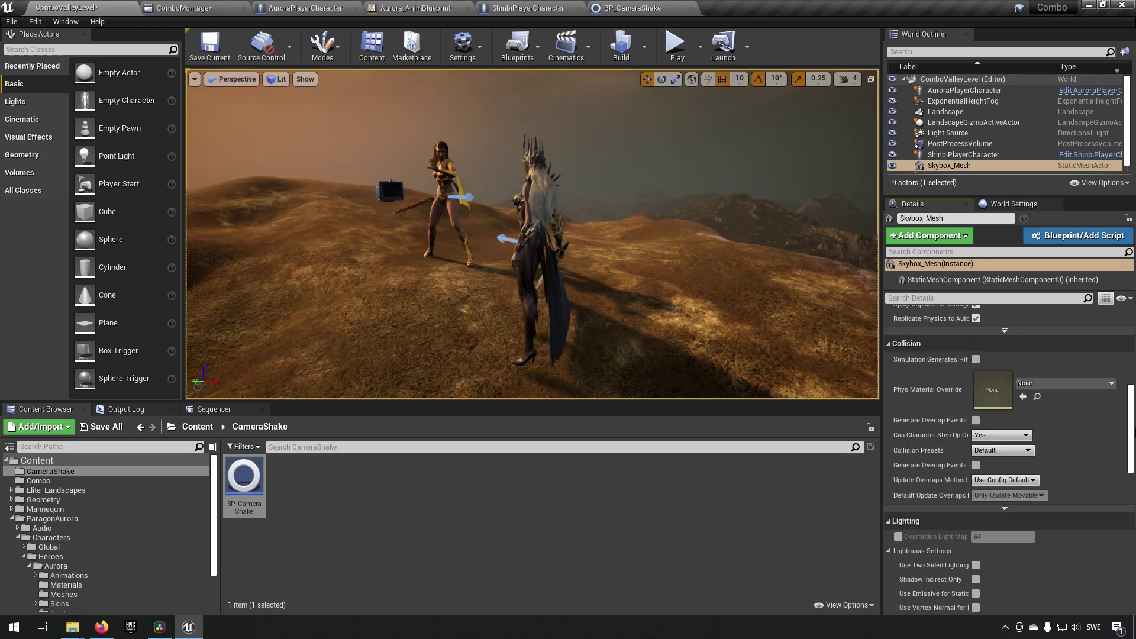
# - In AuroraPlayerCharacter's graph, inspect the key 6 Set Timer by Event and timer-handle SET nodes
pyautogui.click(308, 8)
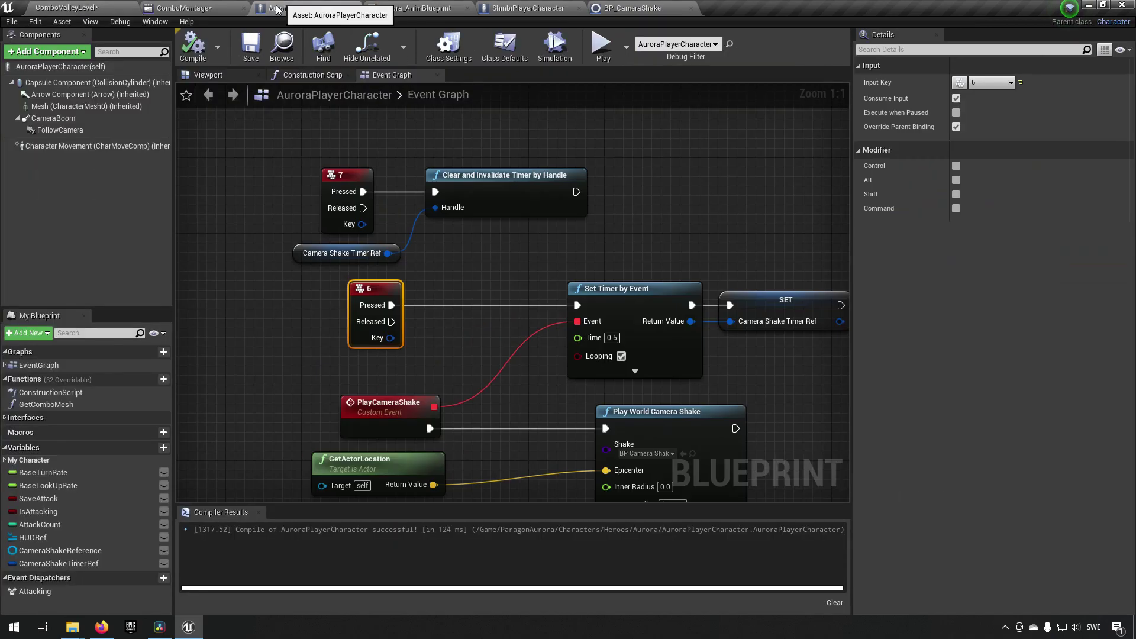
pyautogui.moveTo(544, 214); pyautogui.dragTo(424, 281, button='right')
pyautogui.scroll(-2, 463, 202)
pyautogui.scroll(2, 488, 270)
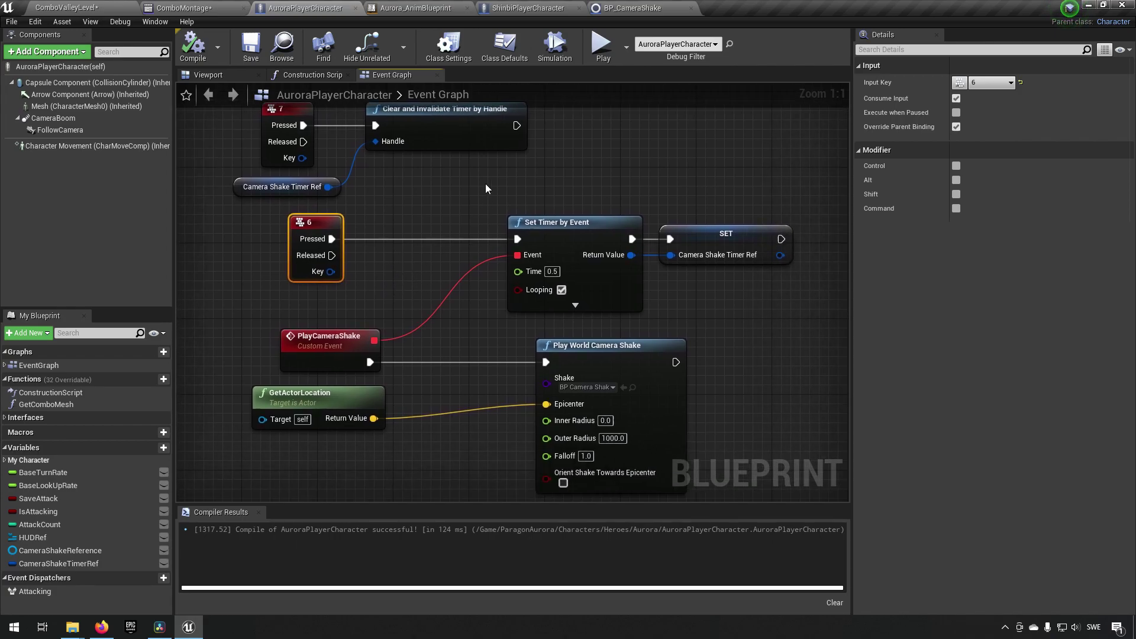
pyautogui.moveTo(485, 184); pyautogui.dragTo(626, 318)
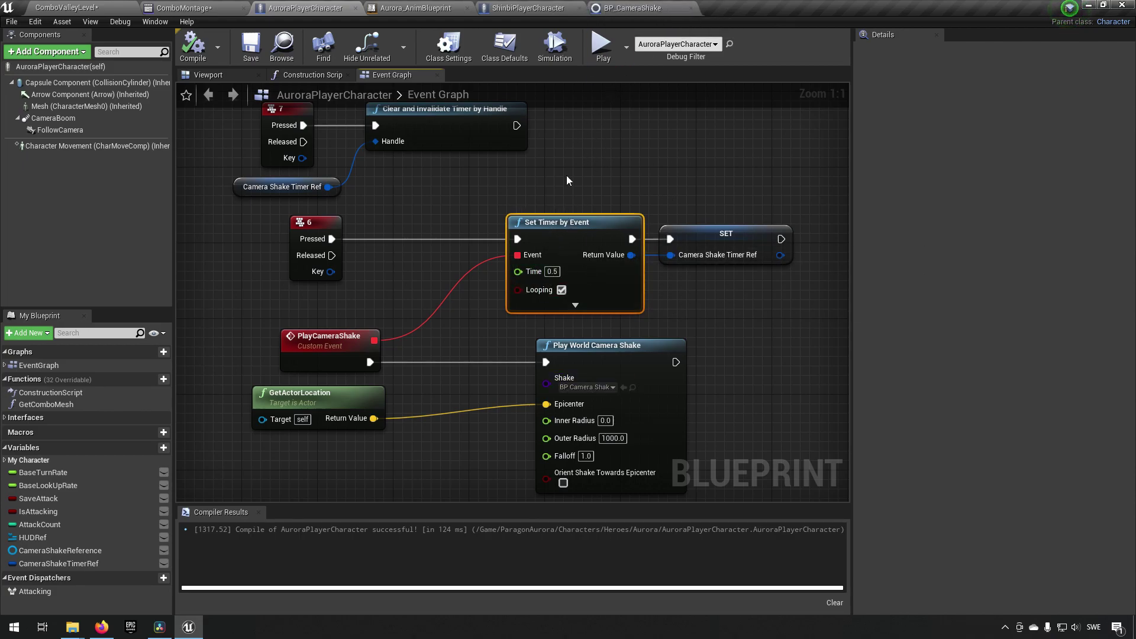
pyautogui.moveTo(662, 204); pyautogui.dragTo(742, 249)
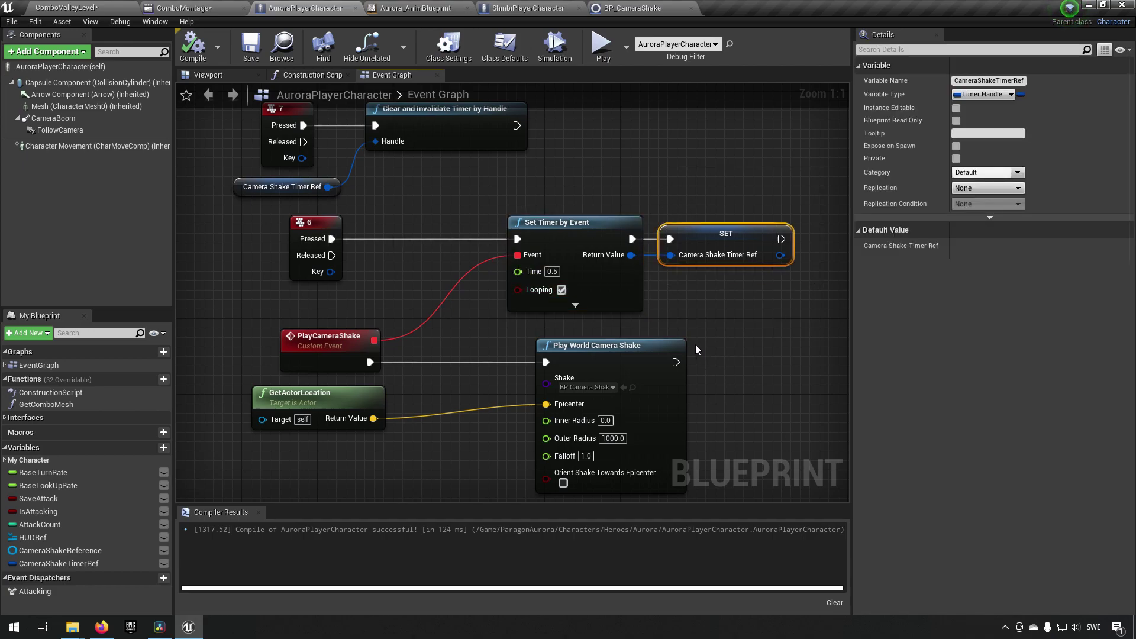
pyautogui.click(573, 232)
# - Inspect the PlayCameraShake event's shake nodes and the key 7 Clear and Invalidate Timer node
pyautogui.click(379, 362)
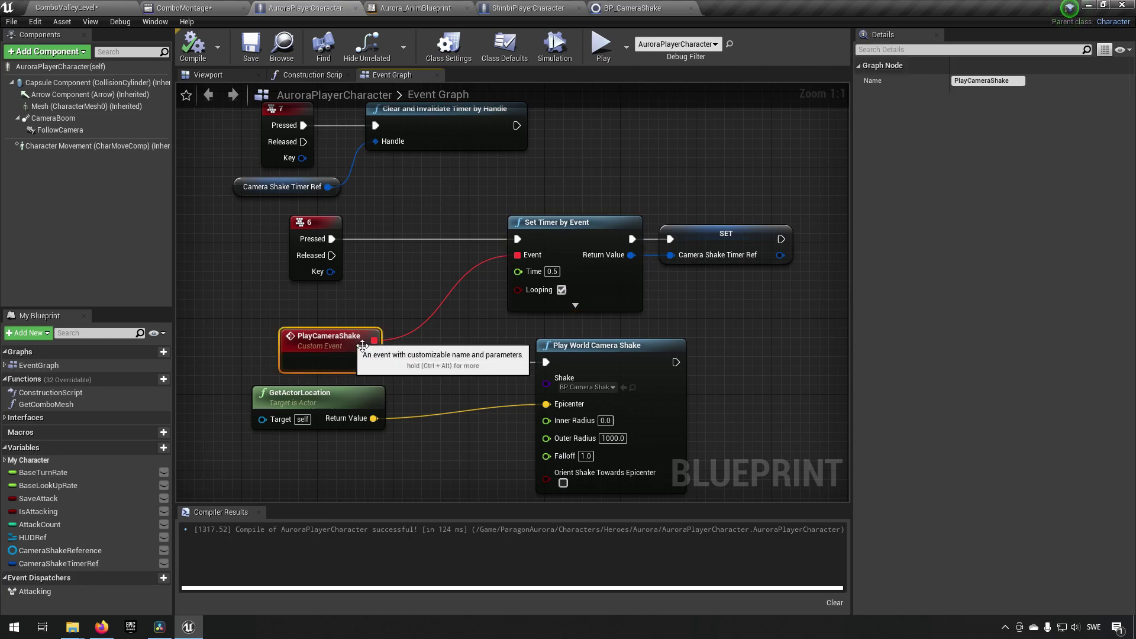
pyautogui.moveTo(472, 327); pyautogui.dragTo(514, 289, button='right')
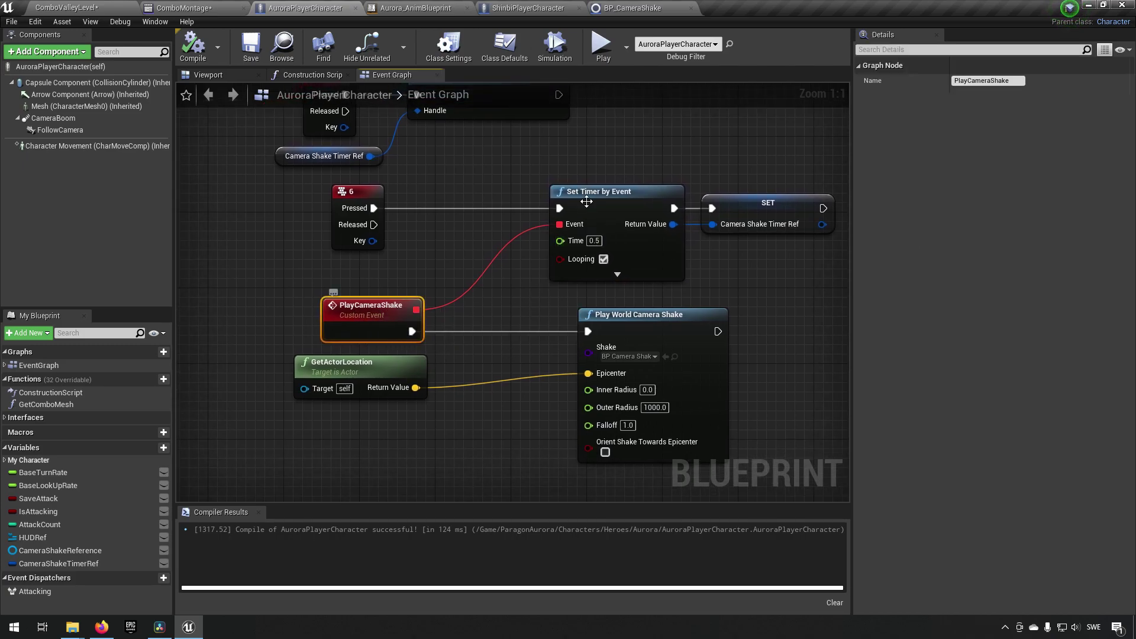
pyautogui.click(669, 317)
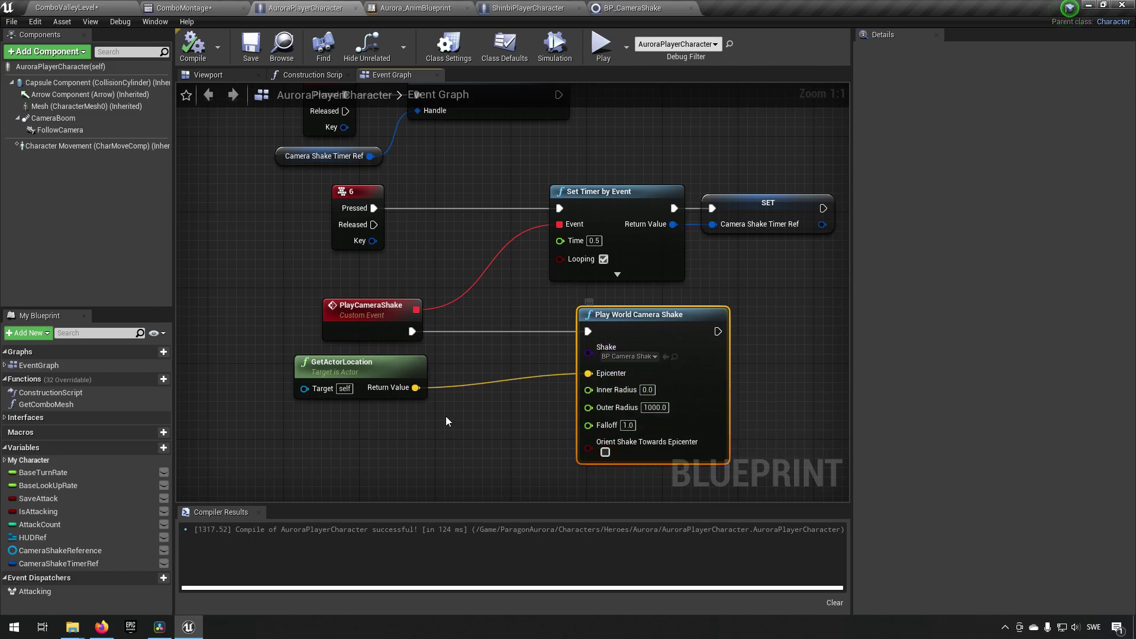
pyautogui.click(349, 367)
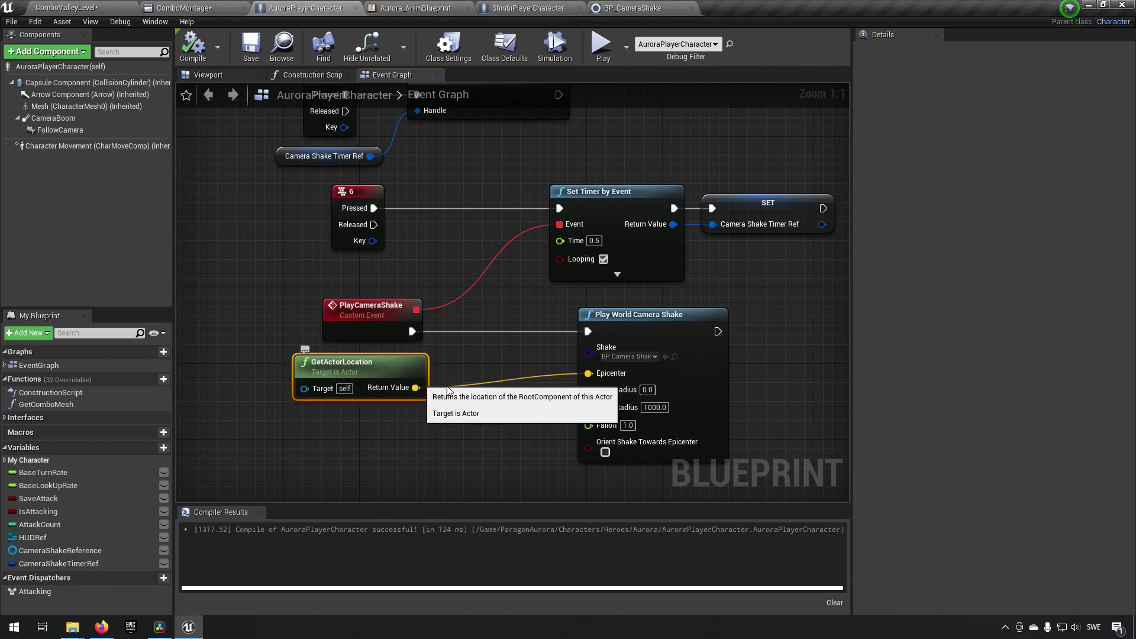
pyautogui.moveTo(448, 390); pyautogui.dragTo(393, 211, button='right')
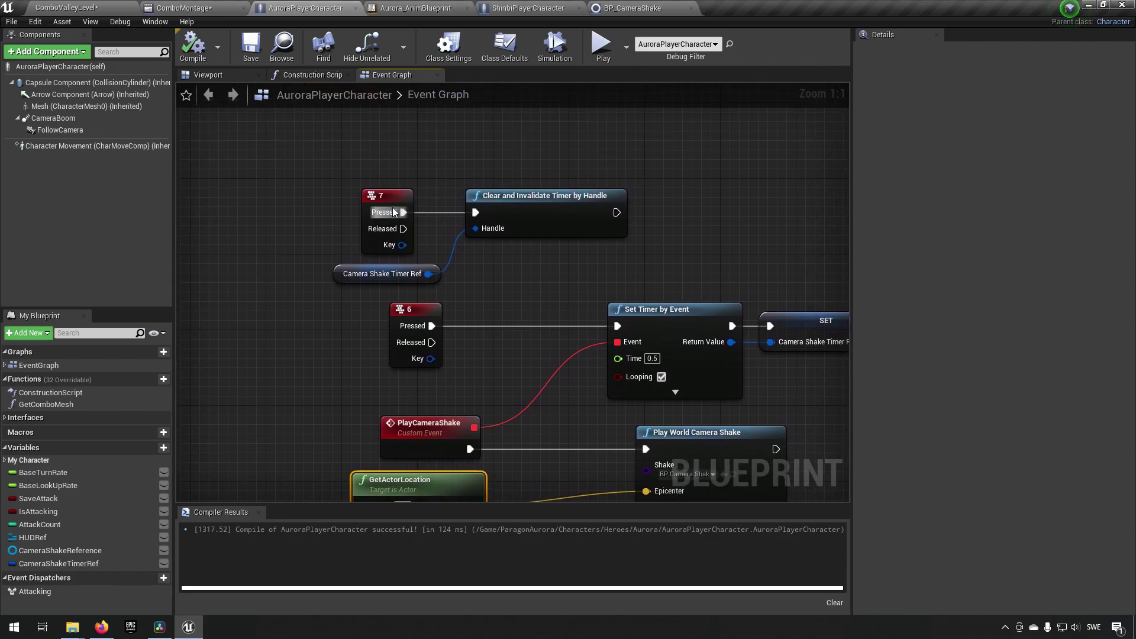
pyautogui.click(385, 196)
pyautogui.moveTo(460, 146); pyautogui.dragTo(494, 263)
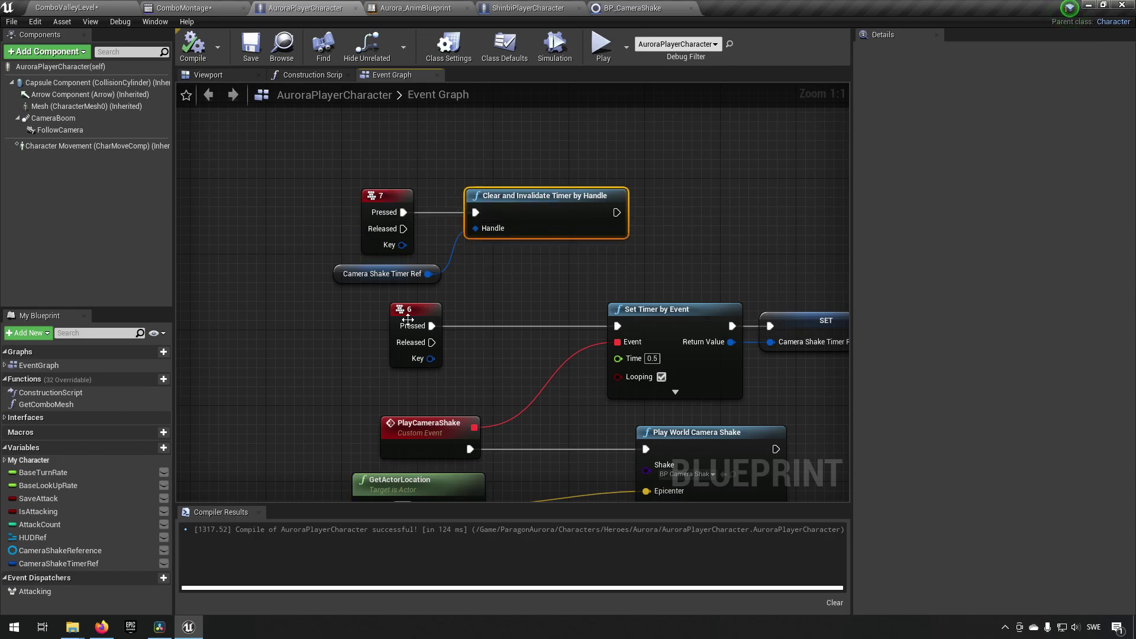
# - Bring up ComboValleyLevel and focus the running play session to test the looping camera shake
pyautogui.click(84, 5)
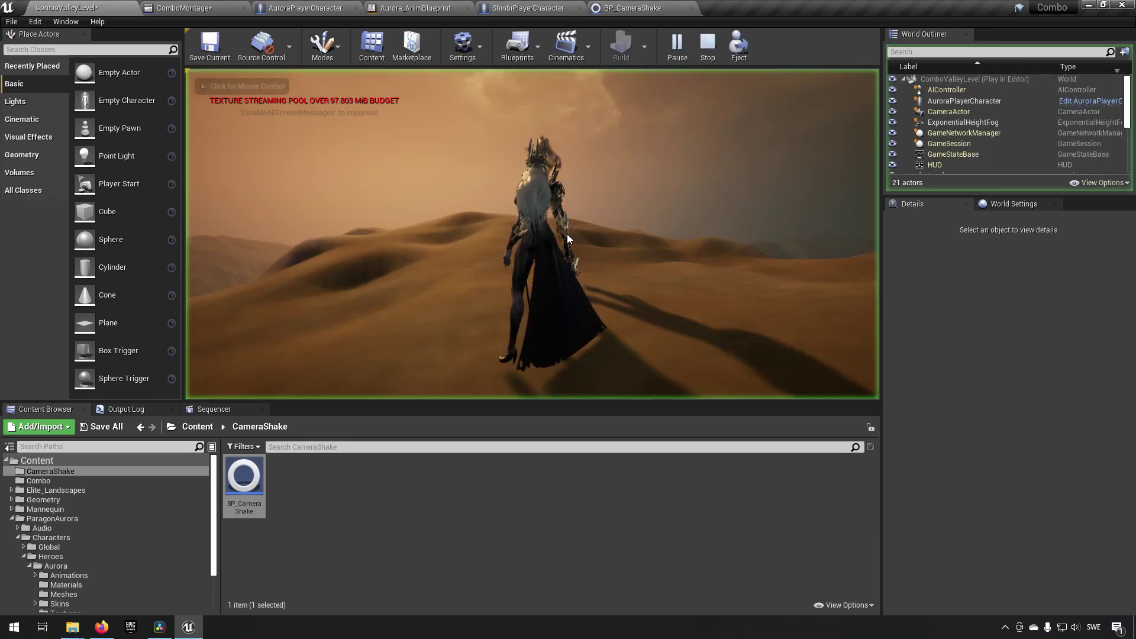
pyautogui.click(743, 247)
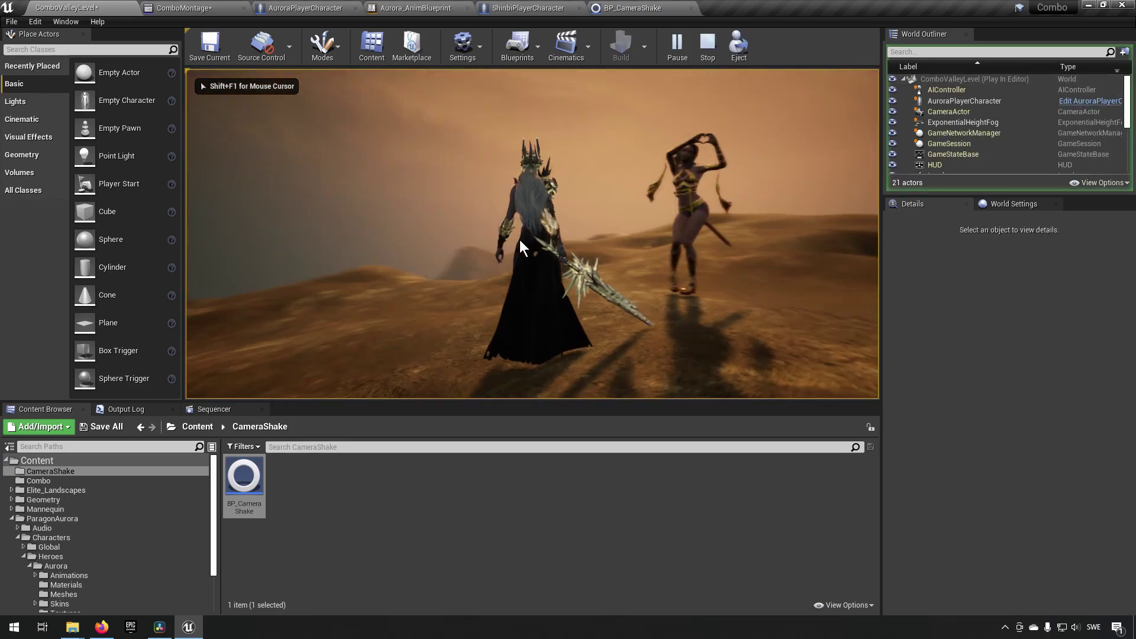